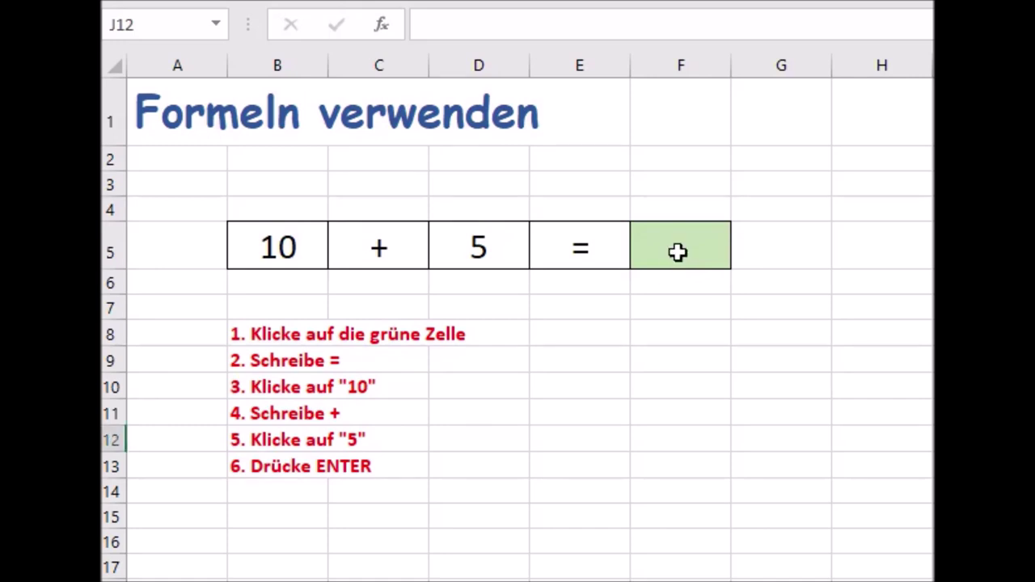
# Step: Enter =B5+D5 in the green cell F5 so it adds 10 and 5, showing 15
pyautogui.click(678, 252)
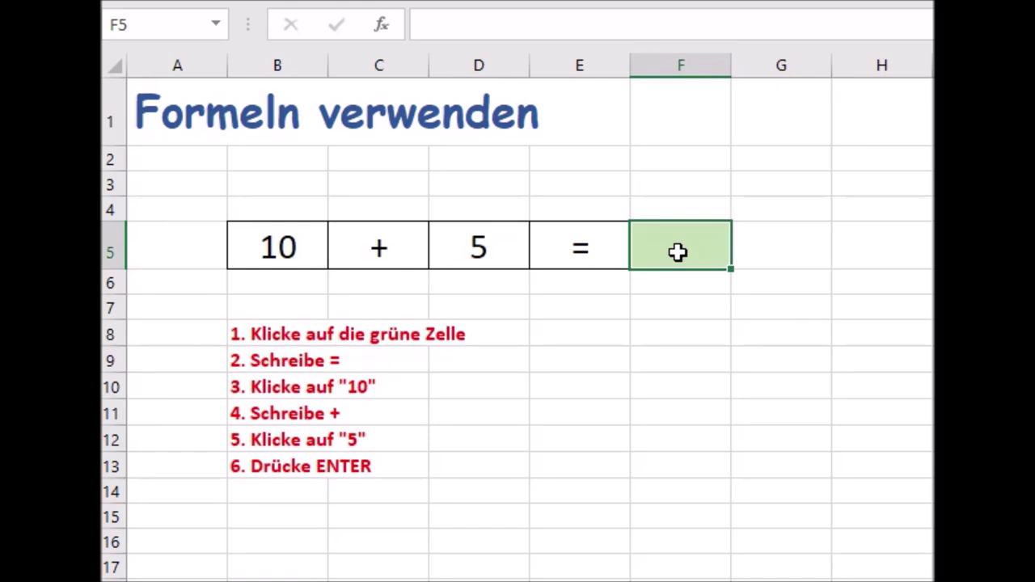
pyautogui.write('=')
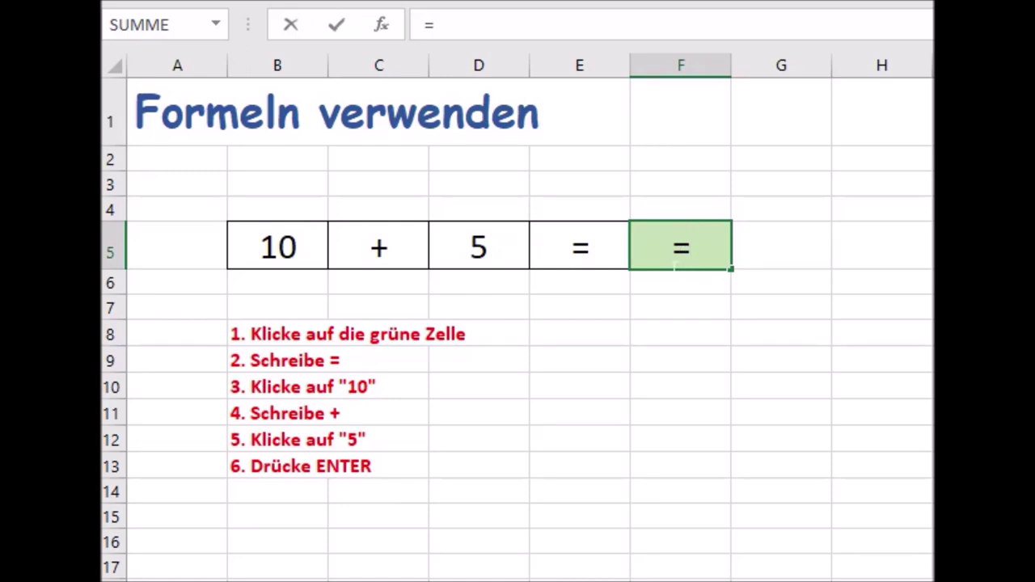
pyautogui.click(299, 251)
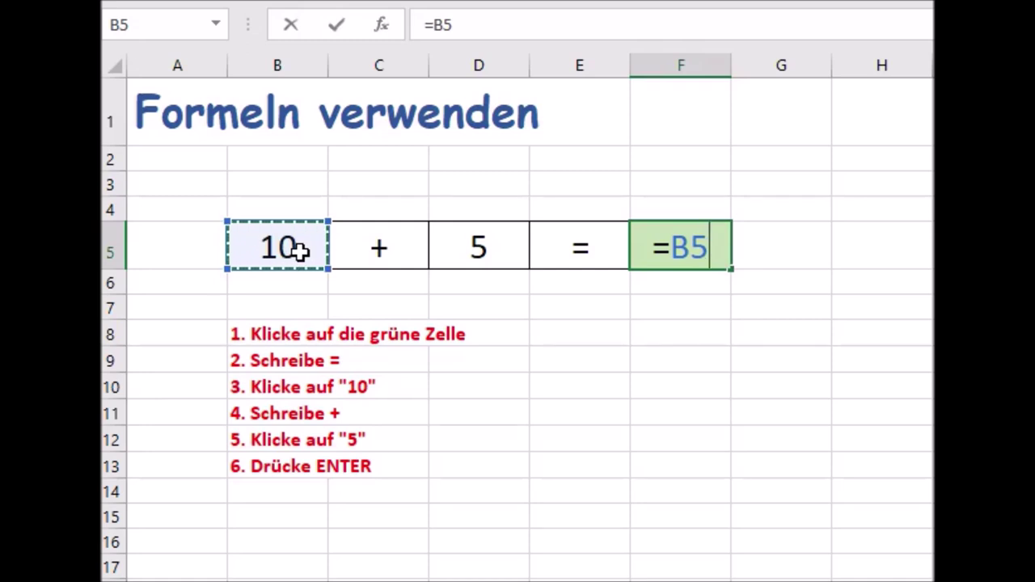
pyautogui.write('+')
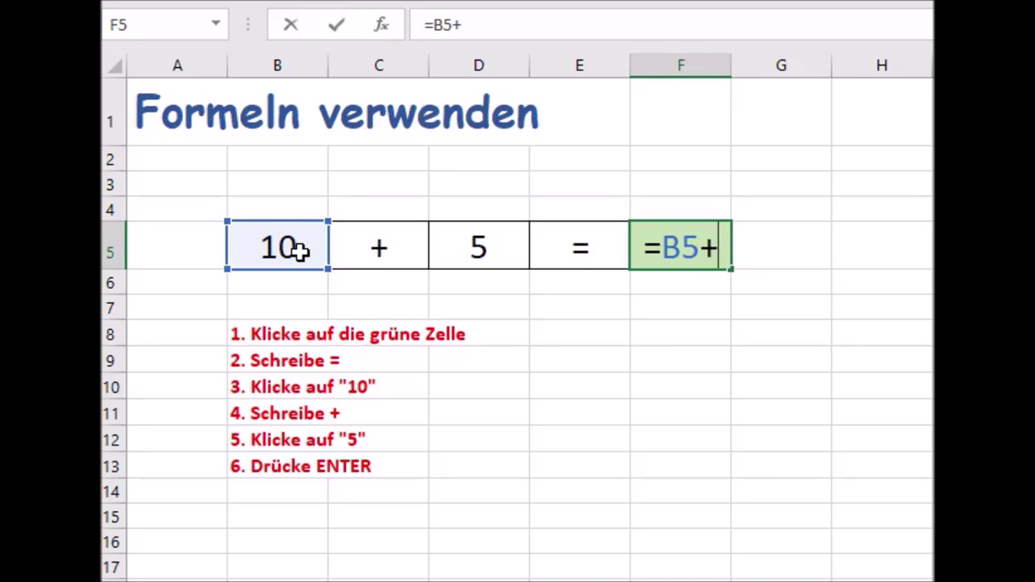
pyautogui.click(485, 251)
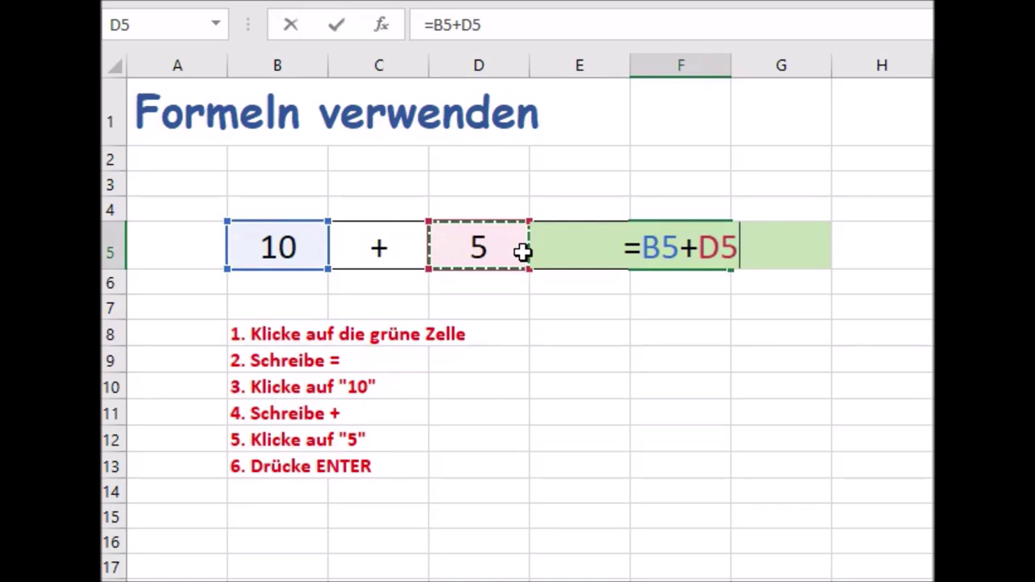
pyautogui.press('Return')
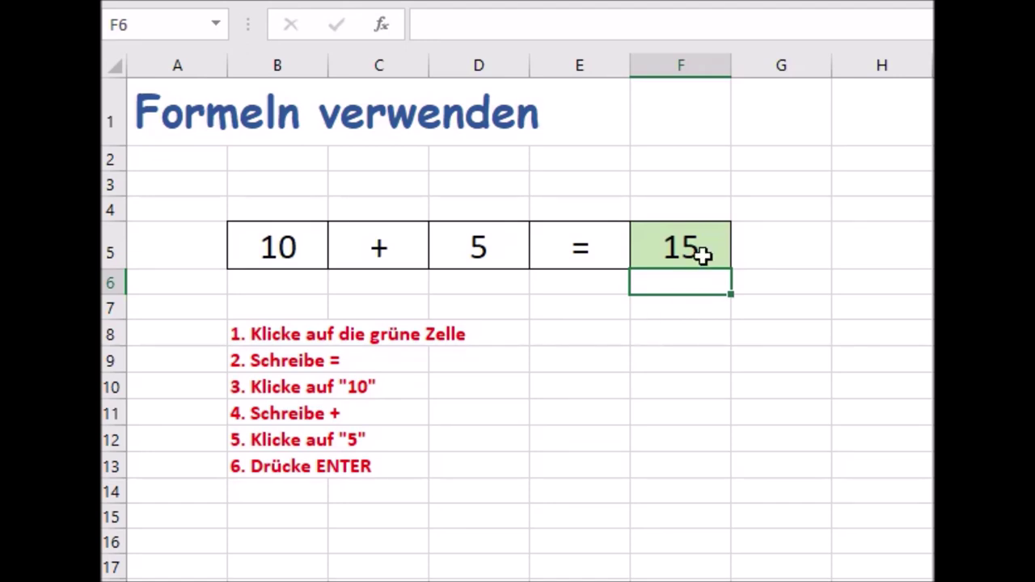
# Step: Change B5 to 15 and D5 to 10, then check that F5's =B5+D5 now gives 25
pyautogui.click(277, 254)
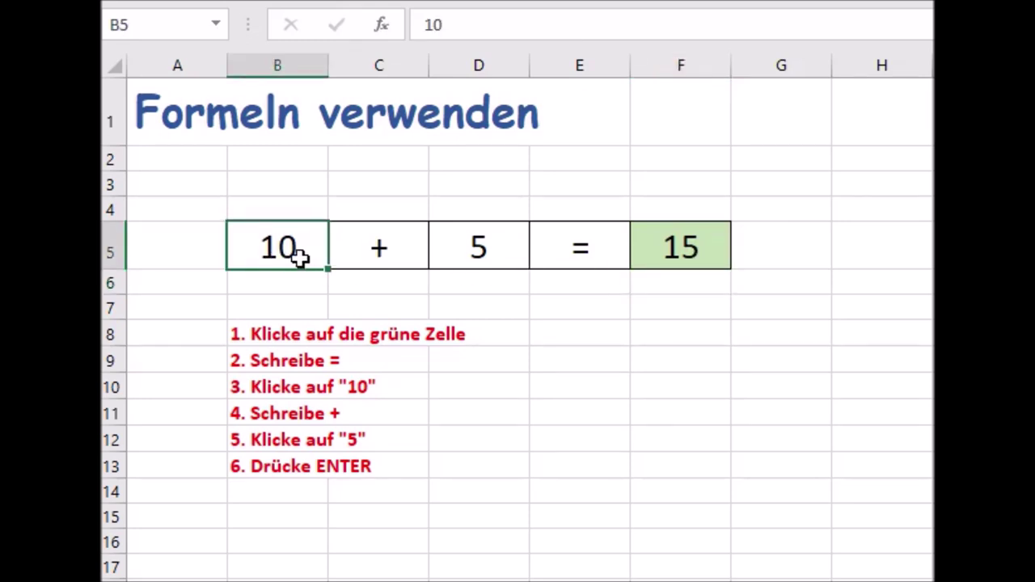
pyautogui.write('15')
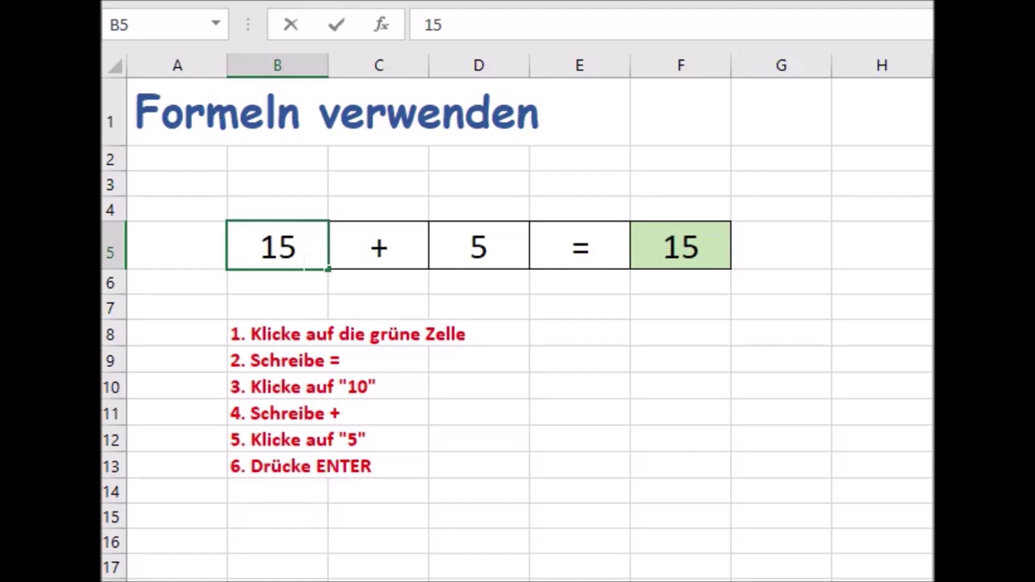
pyautogui.press('Return')
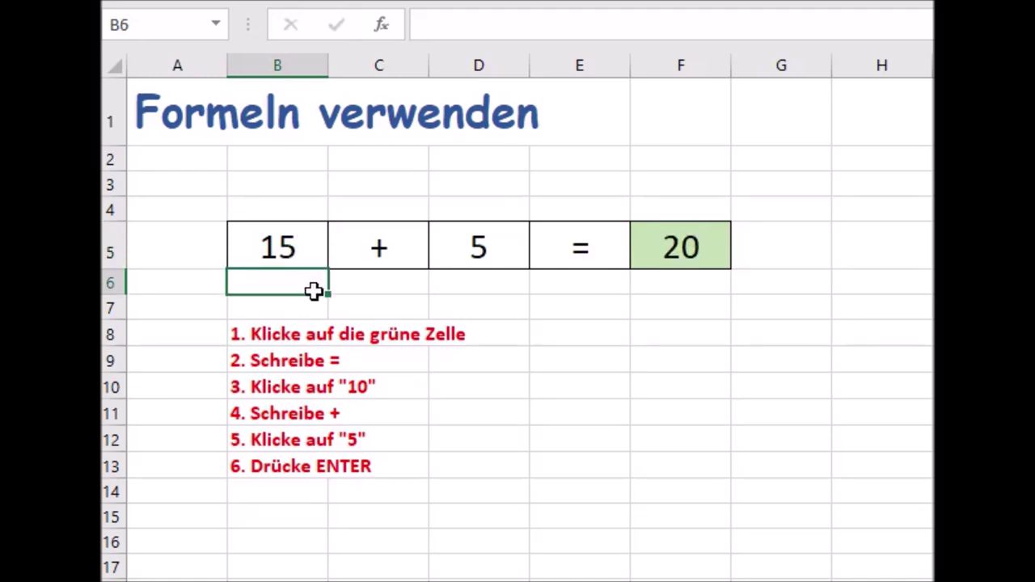
pyautogui.click(498, 257)
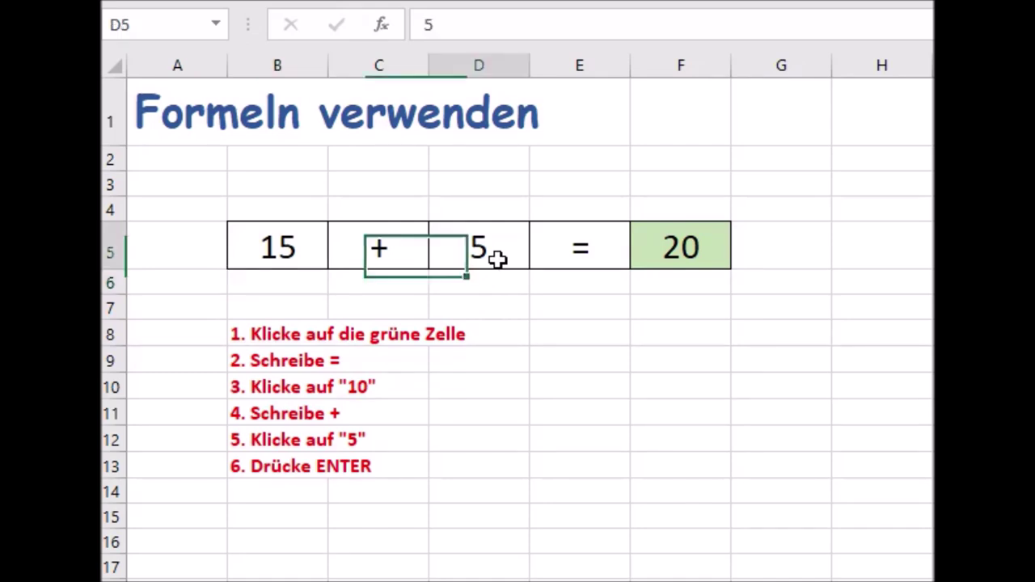
pyautogui.write('10')
pyautogui.press('Return')
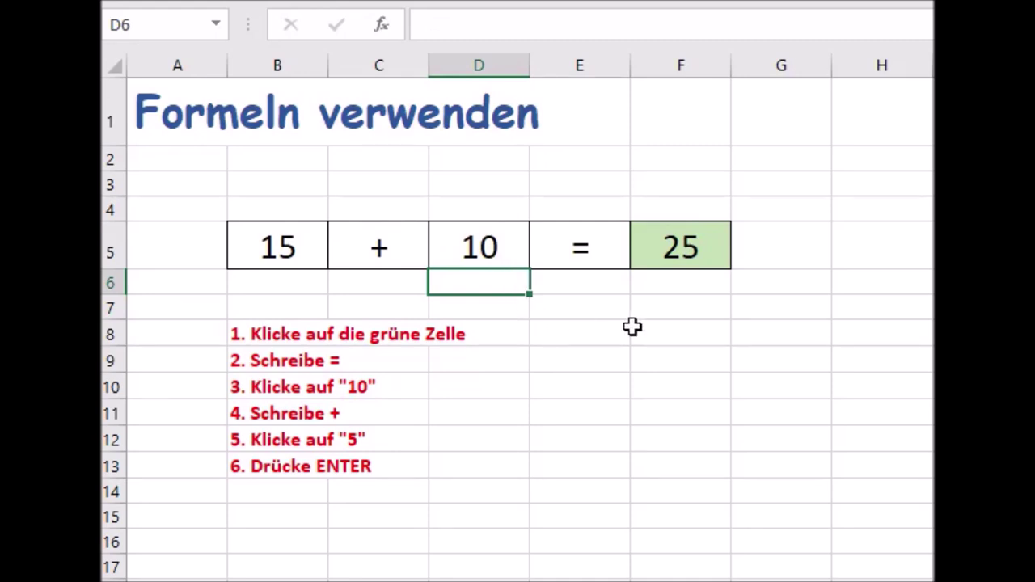
pyautogui.click(711, 256)
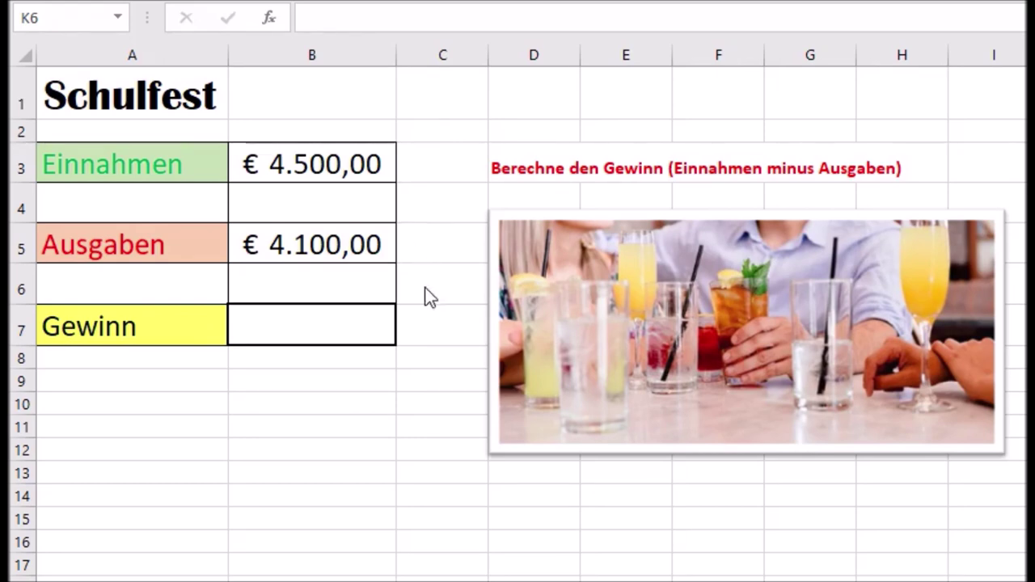
# Step: Enter =B3-B5 in the Gewinn cell B7 to get € 400,00 profit
pyautogui.click(373, 327)
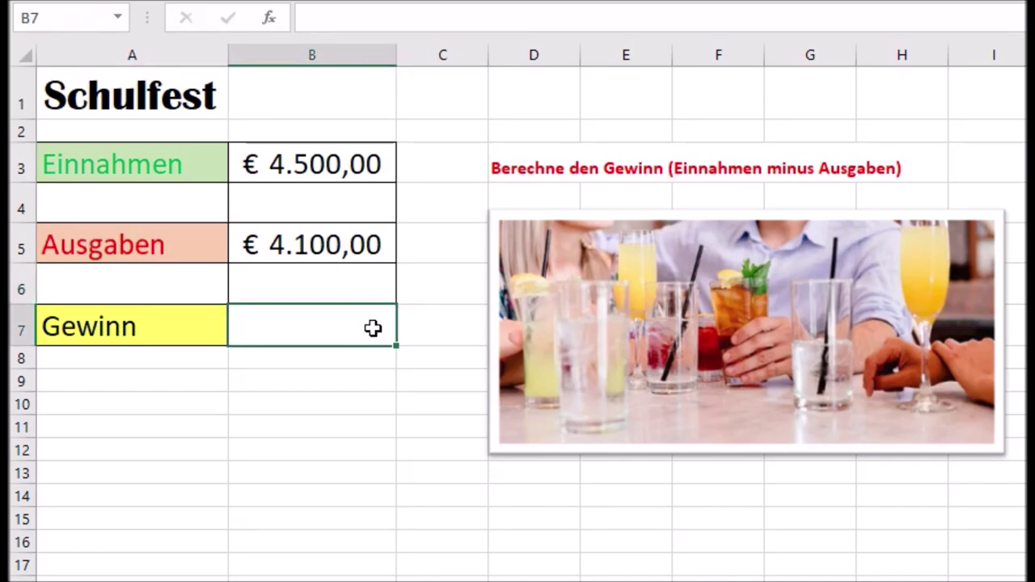
pyautogui.write('=')
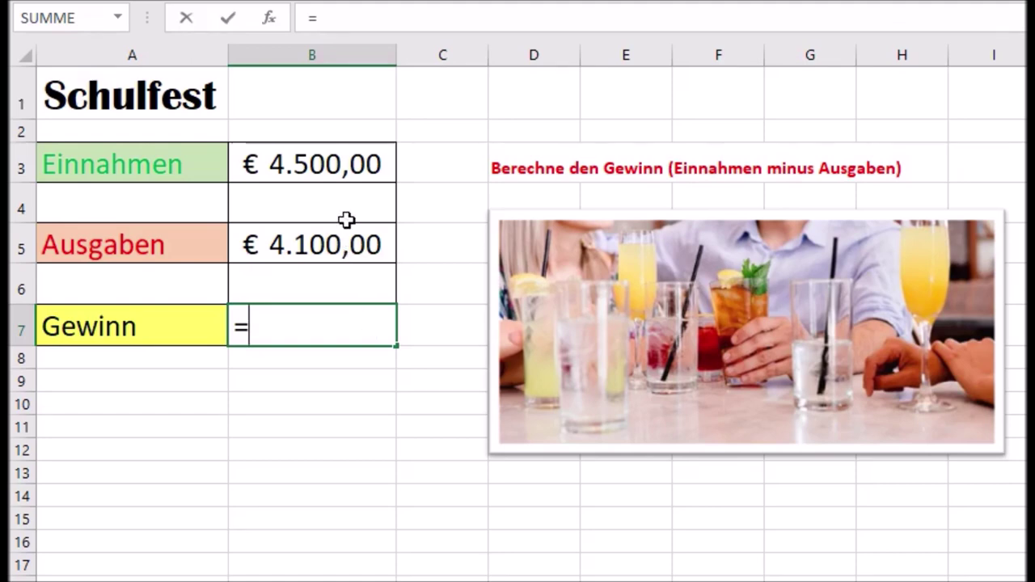
pyautogui.click(343, 176)
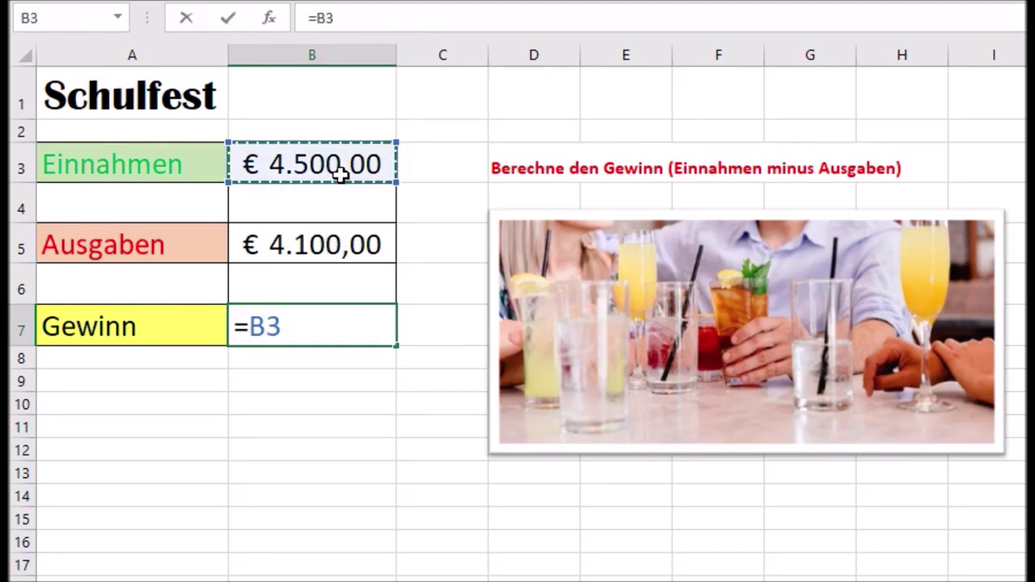
pyautogui.write('-')
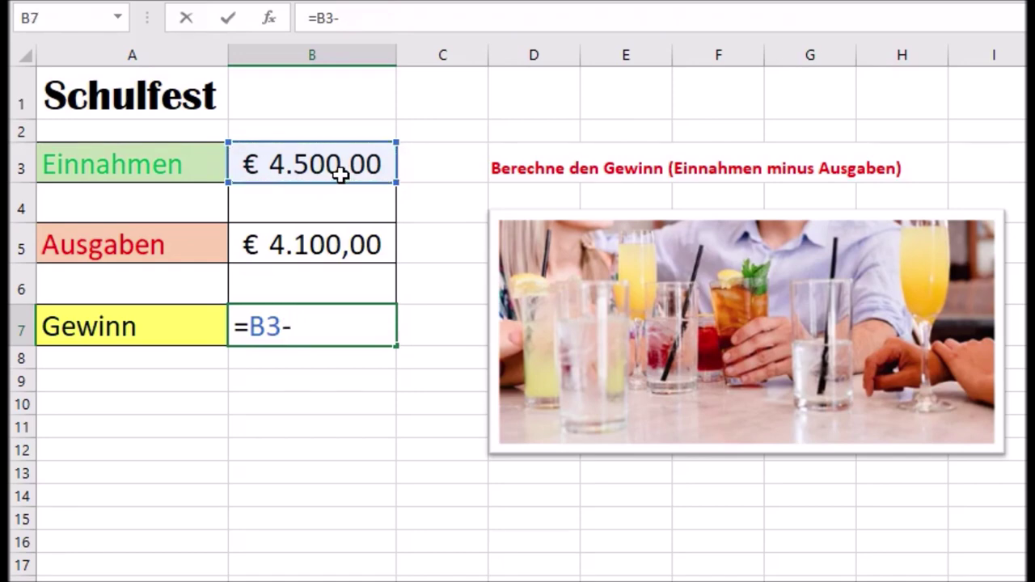
pyautogui.click(338, 247)
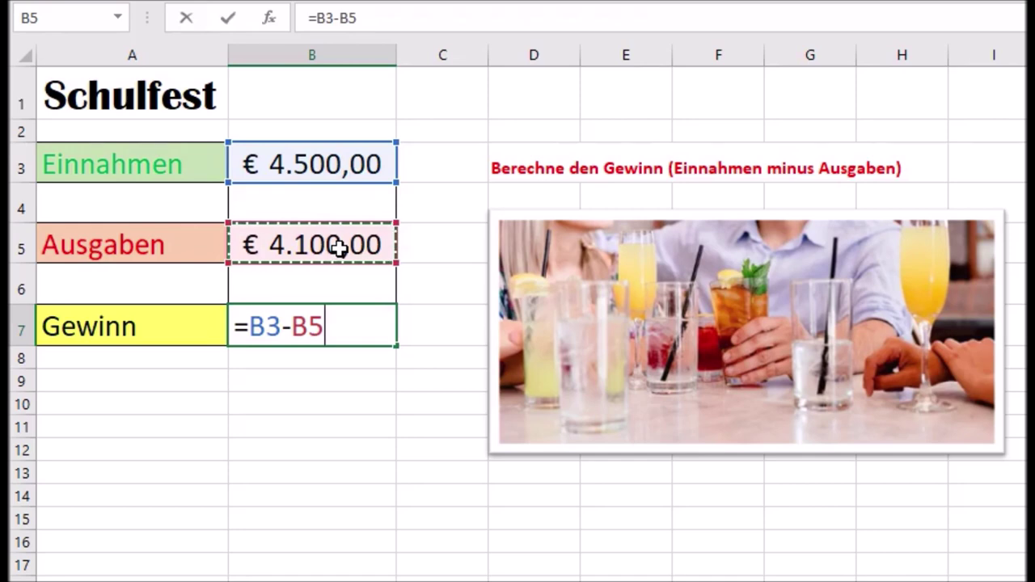
pyautogui.press('Return')
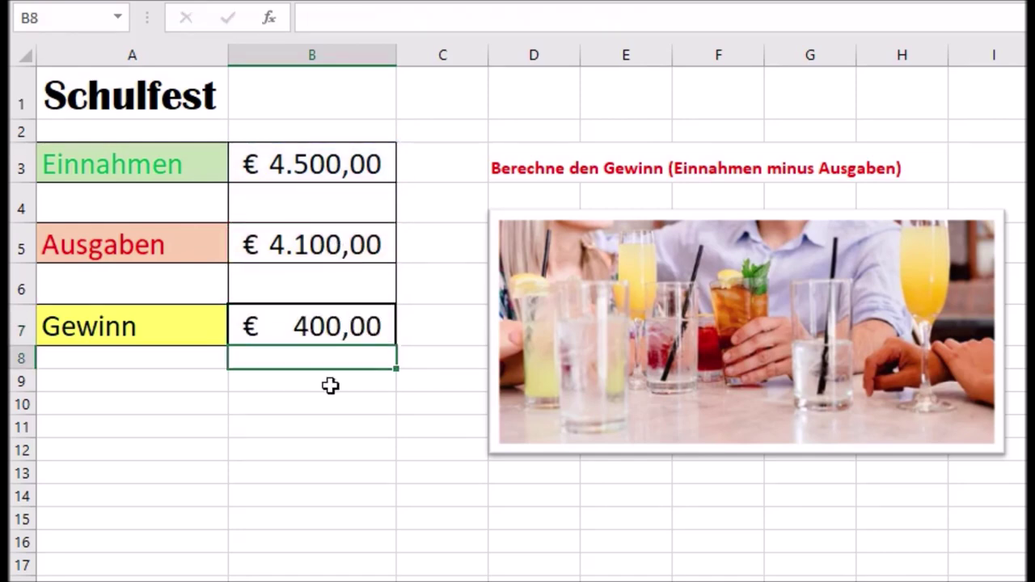
pyautogui.click(326, 410)
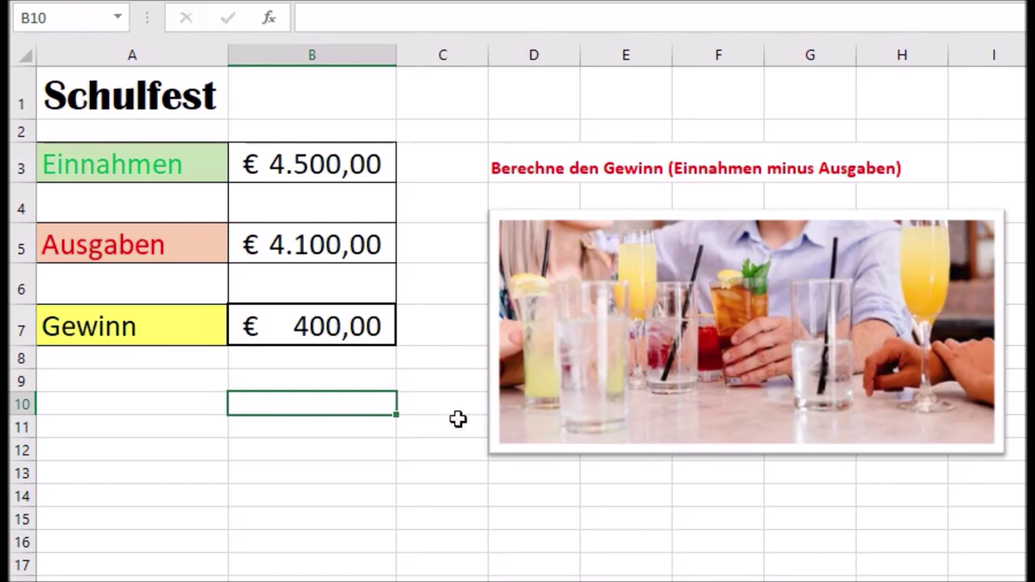
# Step: Change the Ausgaben amount in B5 to 4200
pyautogui.click(343, 247)
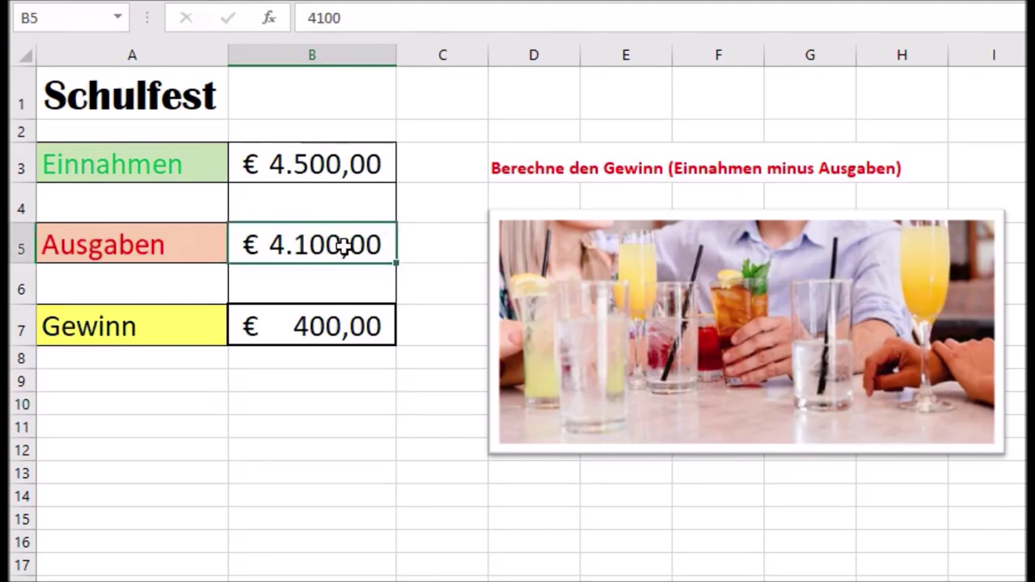
pyautogui.write('4200')
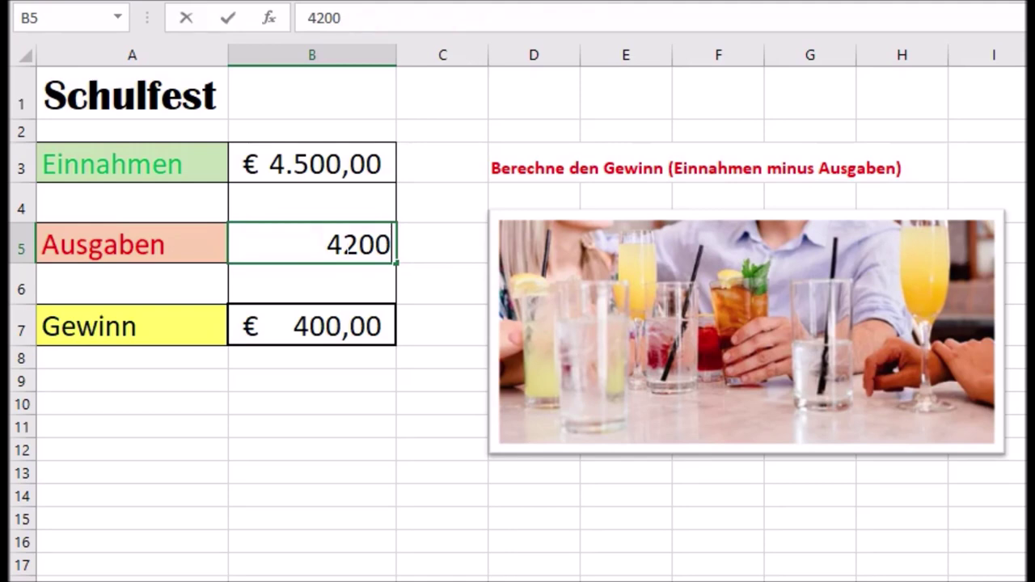
pyautogui.press('Return')
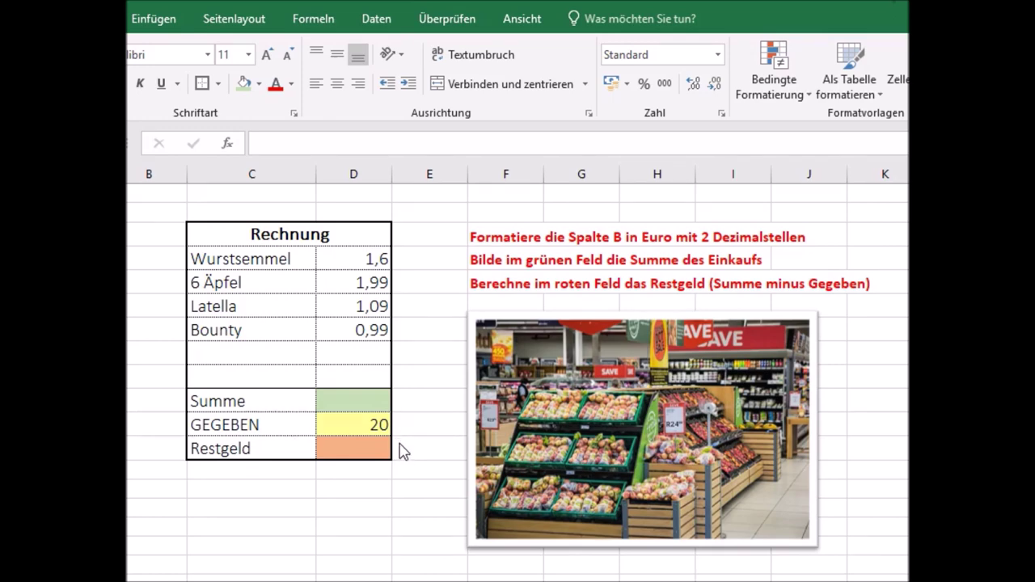
# Step: Format the price column D with the German euro (€ Deutsch) accounting format
pyautogui.click(373, 188)
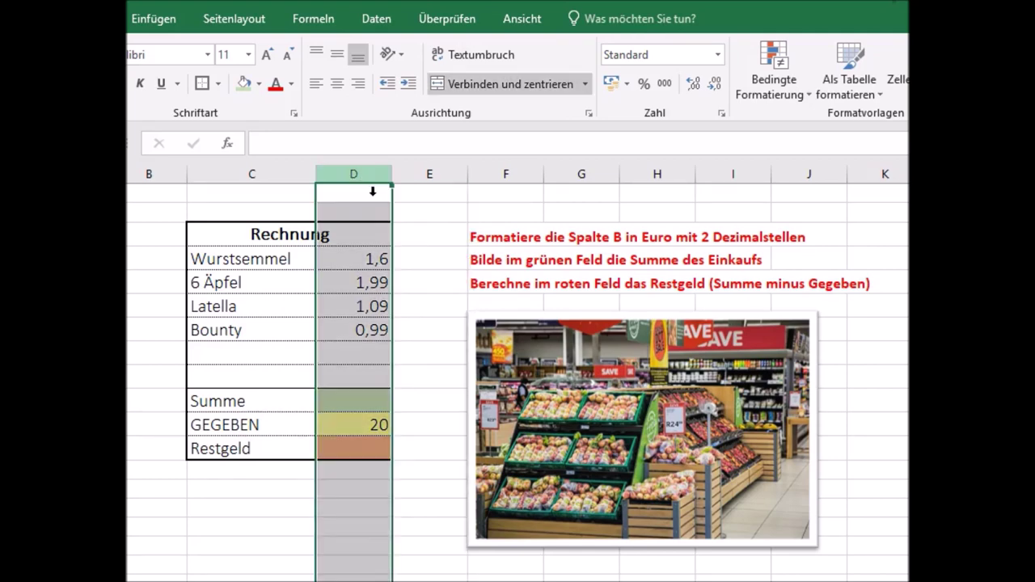
pyautogui.click(628, 88)
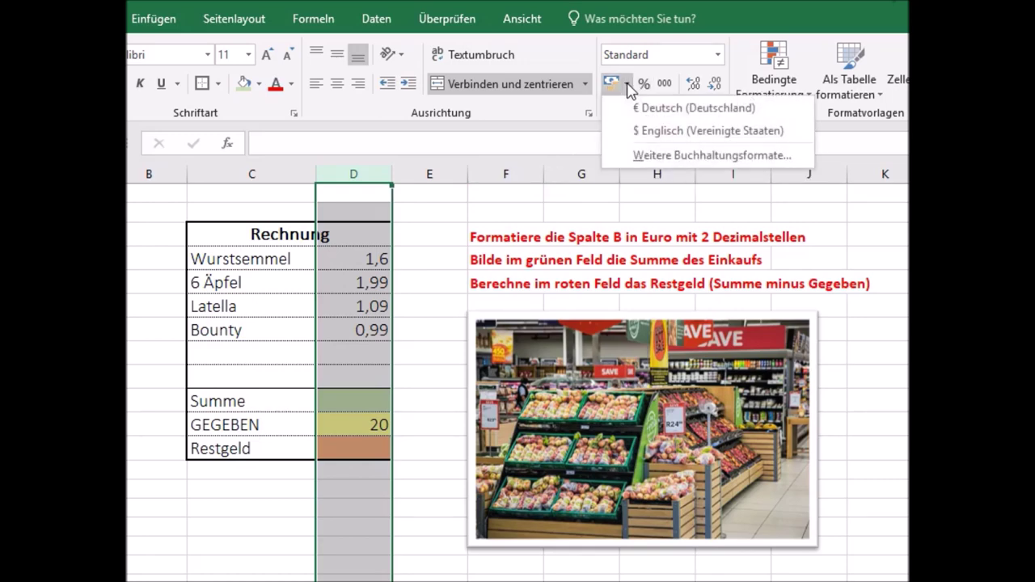
pyautogui.click(657, 107)
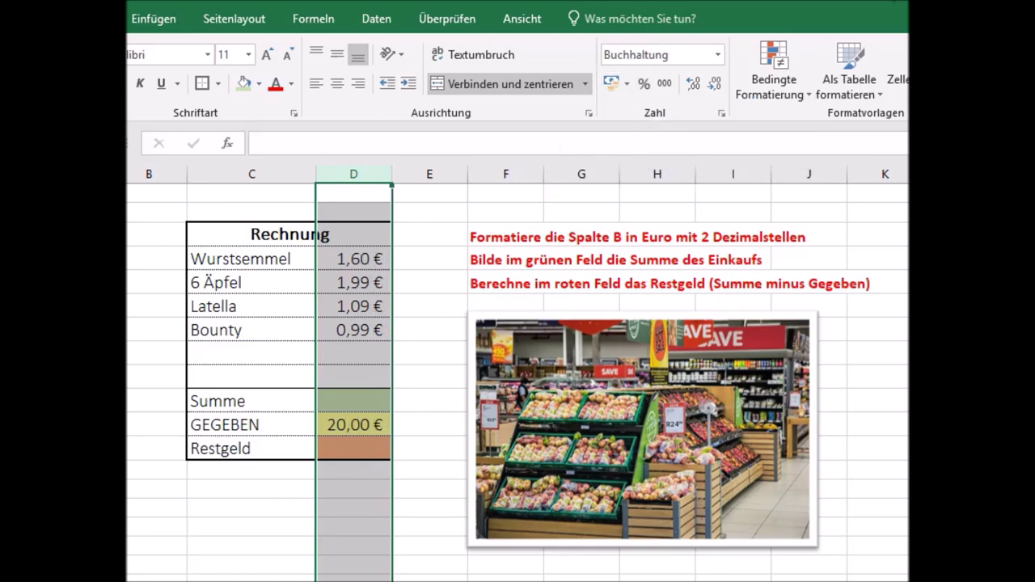
pyautogui.click(445, 239)
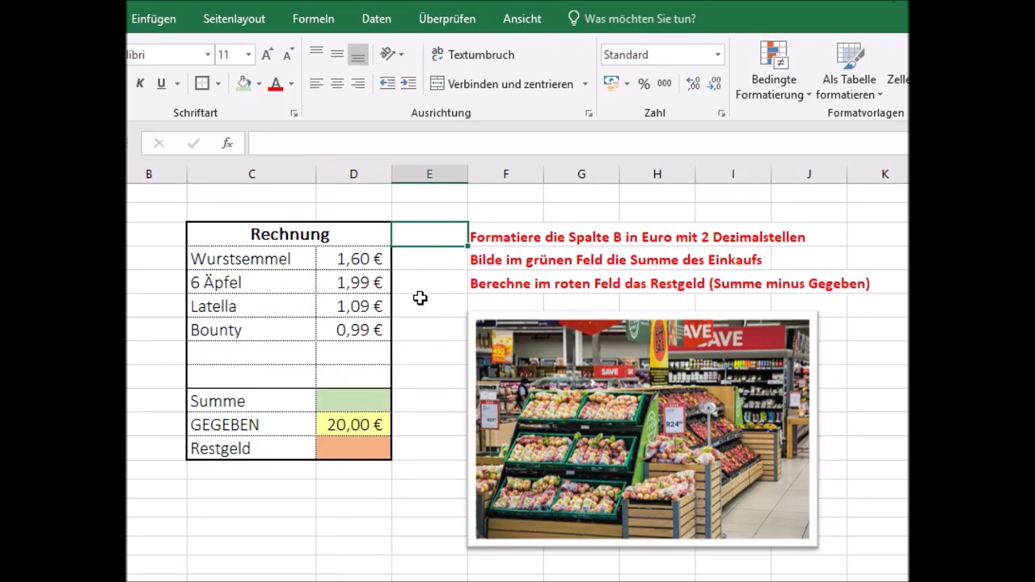
# Step: AutoSum the prices into the green Summe cell as =SUMME(D4:D9), giving 5,67 €
pyautogui.click(367, 410)
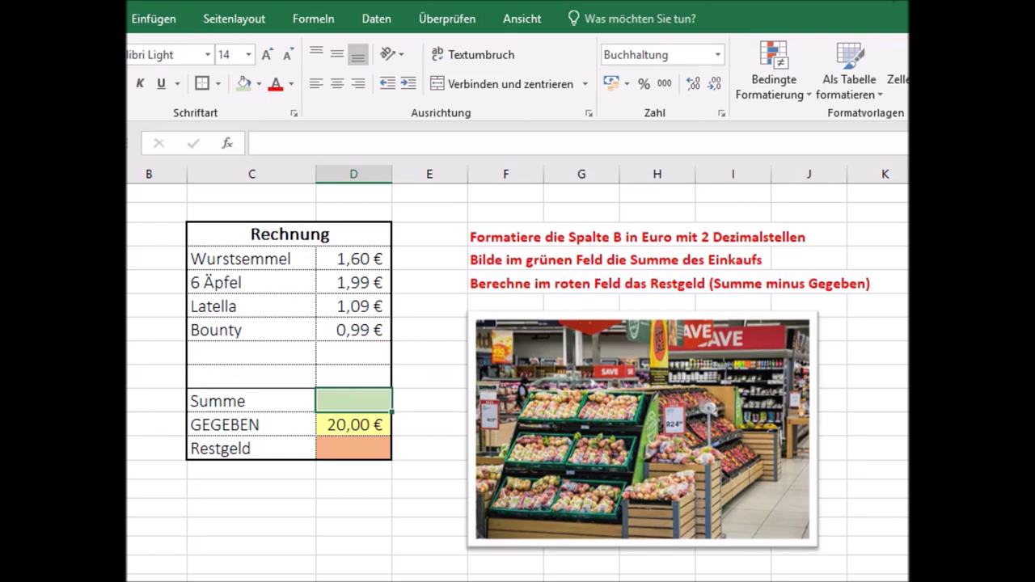
pyautogui.hotkey('alt', 'shift', '0')
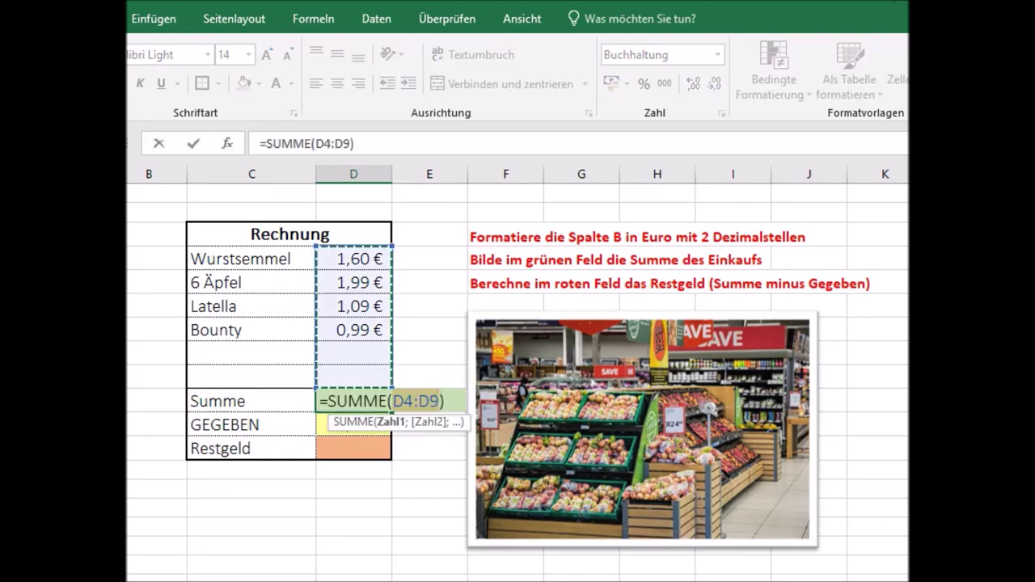
pyautogui.press('Return')
pyautogui.write('20')
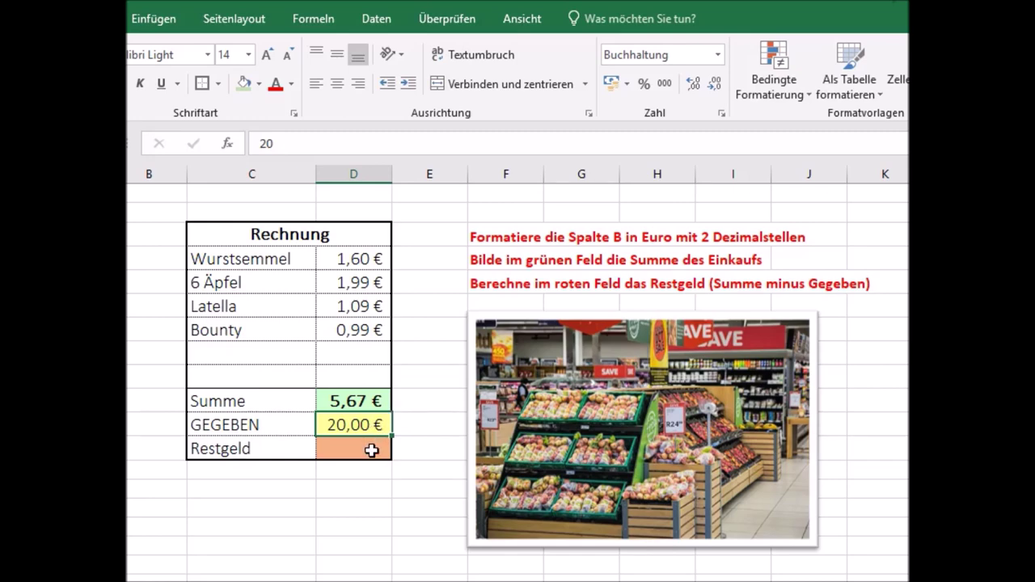
pyautogui.click(371, 451)
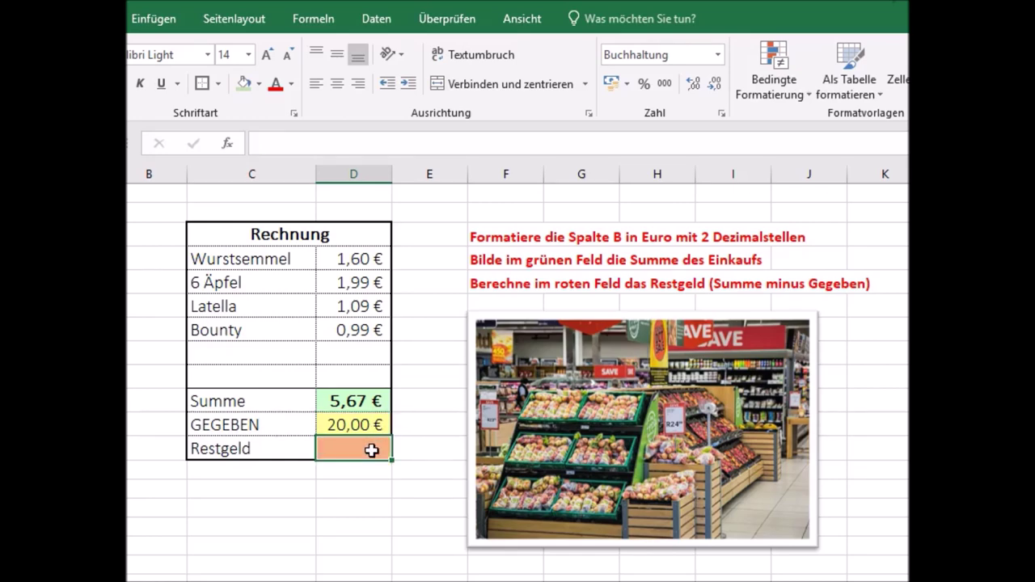
# Step: Enter =D11-D10 in the Restgeld cell to show 14,33 € change
pyautogui.write('=')
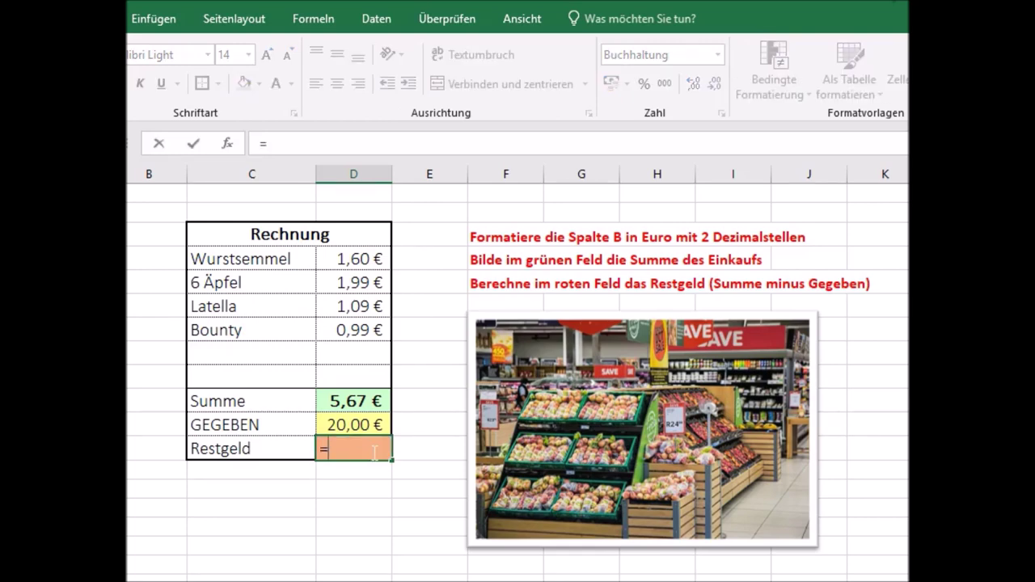
pyautogui.click(365, 432)
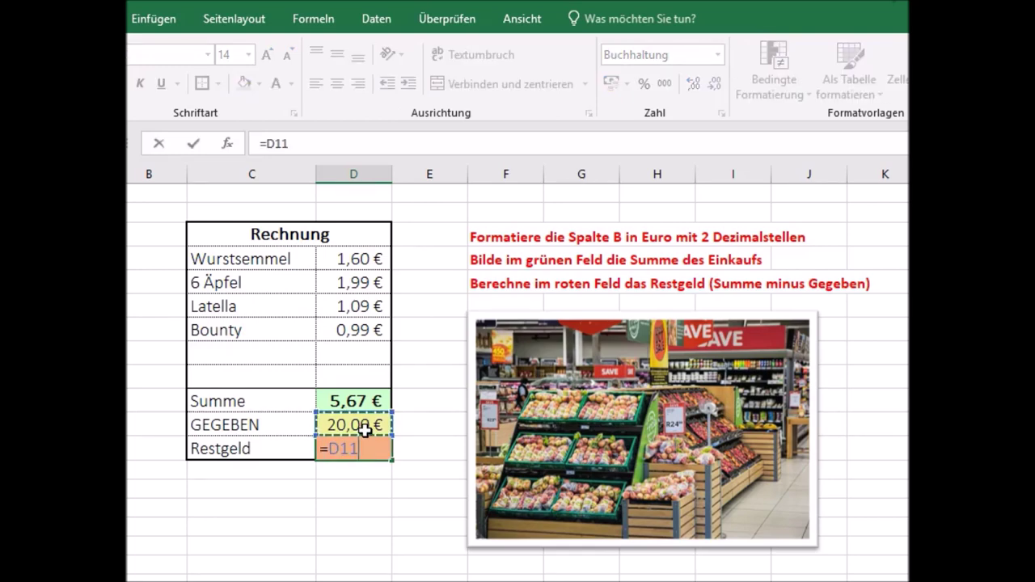
pyautogui.write('-')
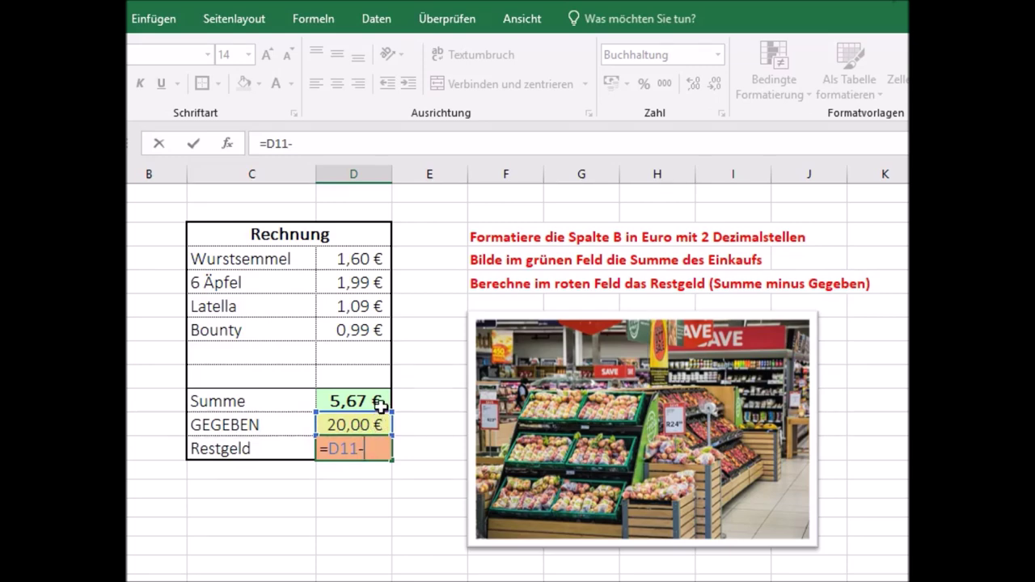
pyautogui.click(380, 404)
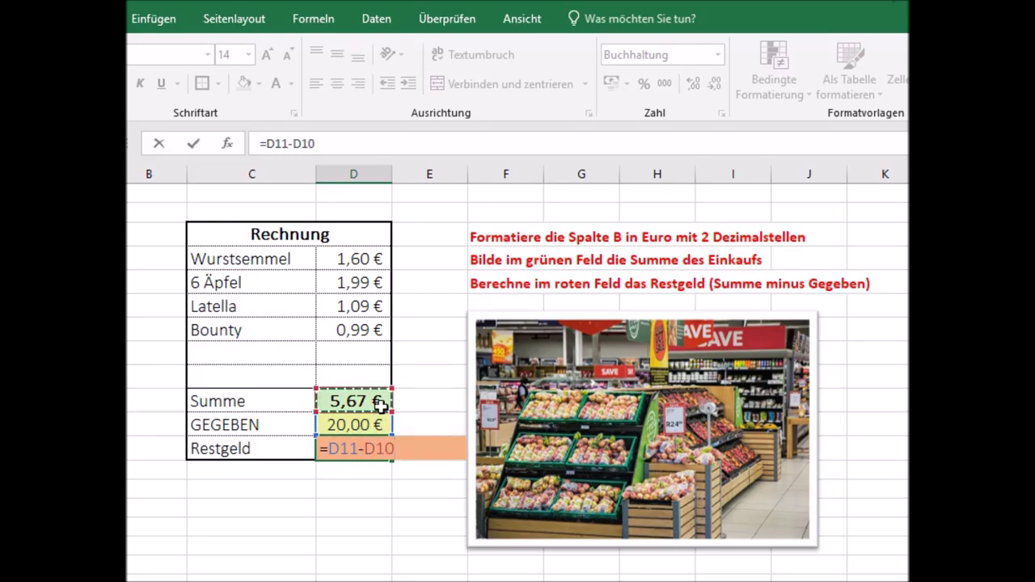
pyautogui.press('Return')
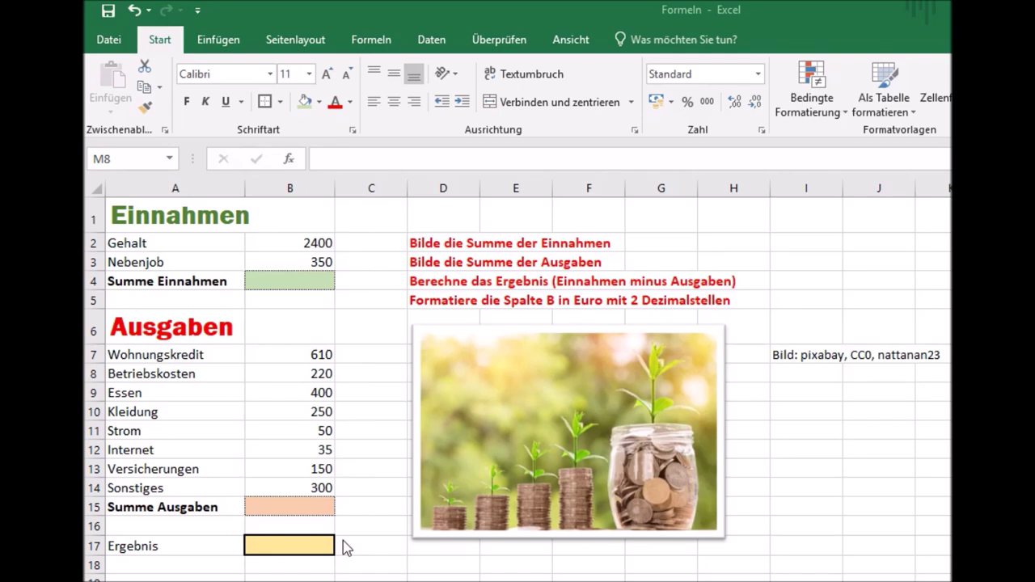
# Step: AutoSum income into B4 (=SUMME(B2:B3), 2750) and expenses into B15 (=SUMME(B7:B14), 2015)
pyautogui.click(307, 287)
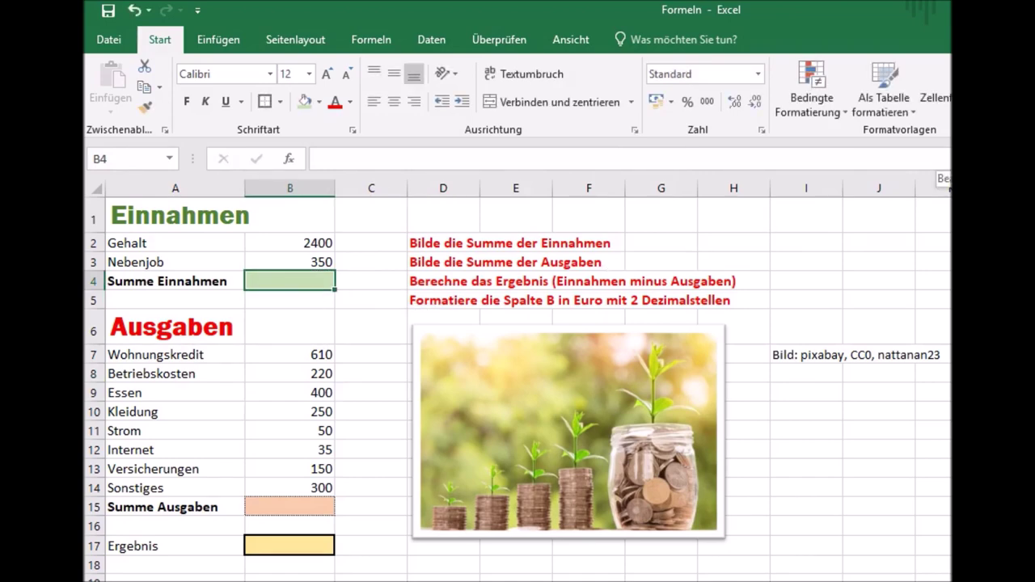
pyautogui.hotkey('alt', 'shift', '0')
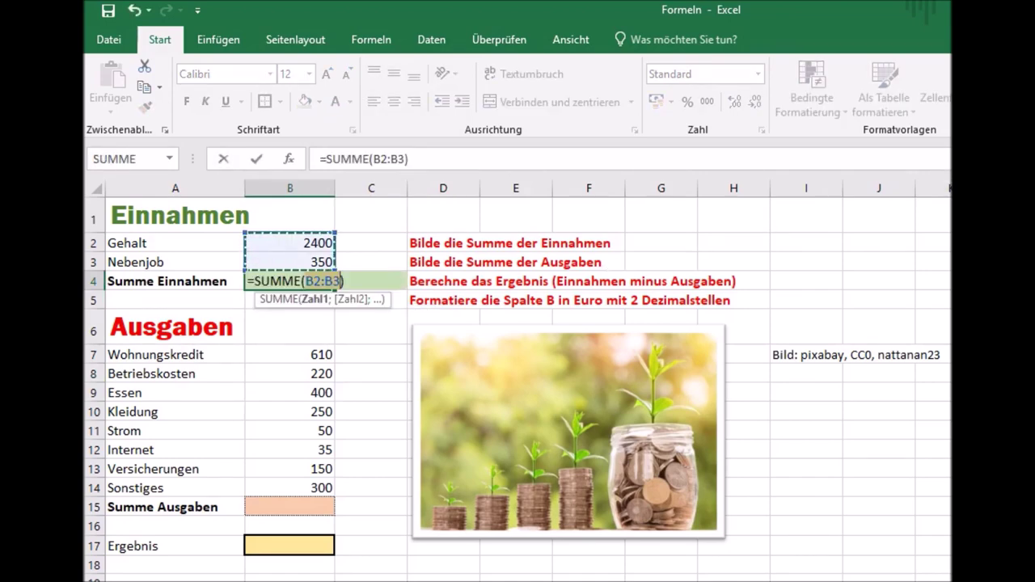
pyautogui.press('Return')
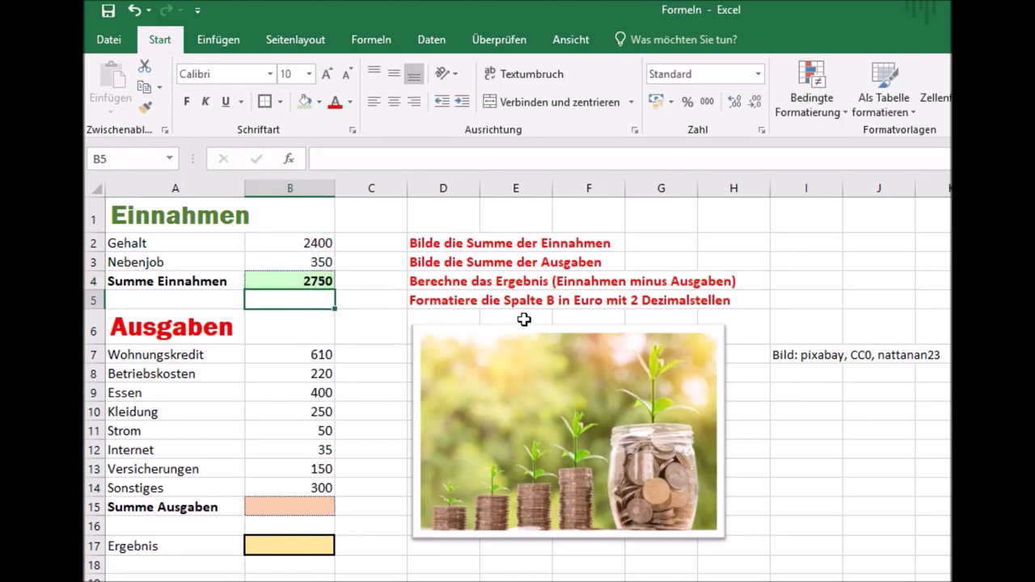
pyautogui.click(315, 512)
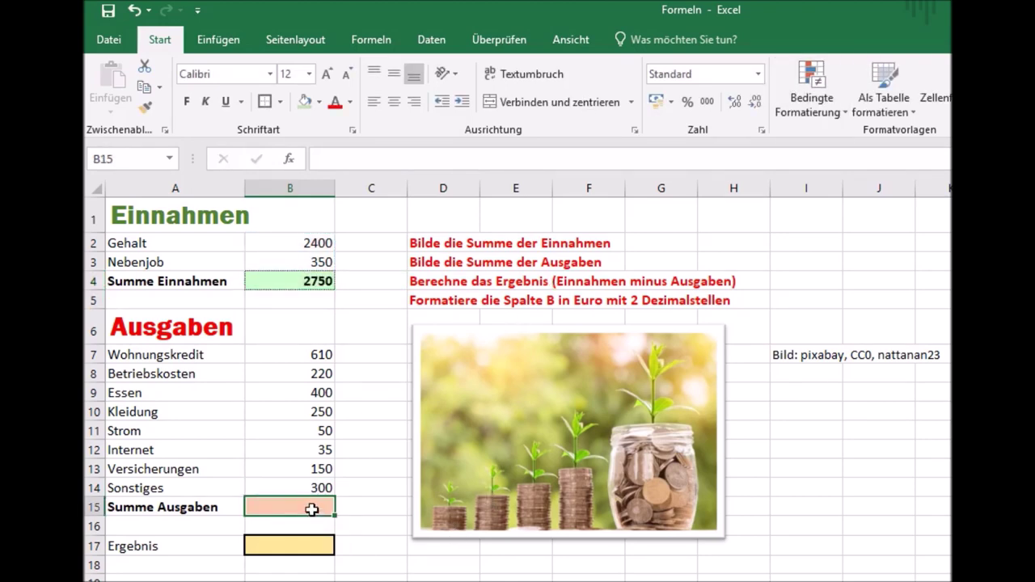
pyautogui.hotkey('alt', 'shift', '0')
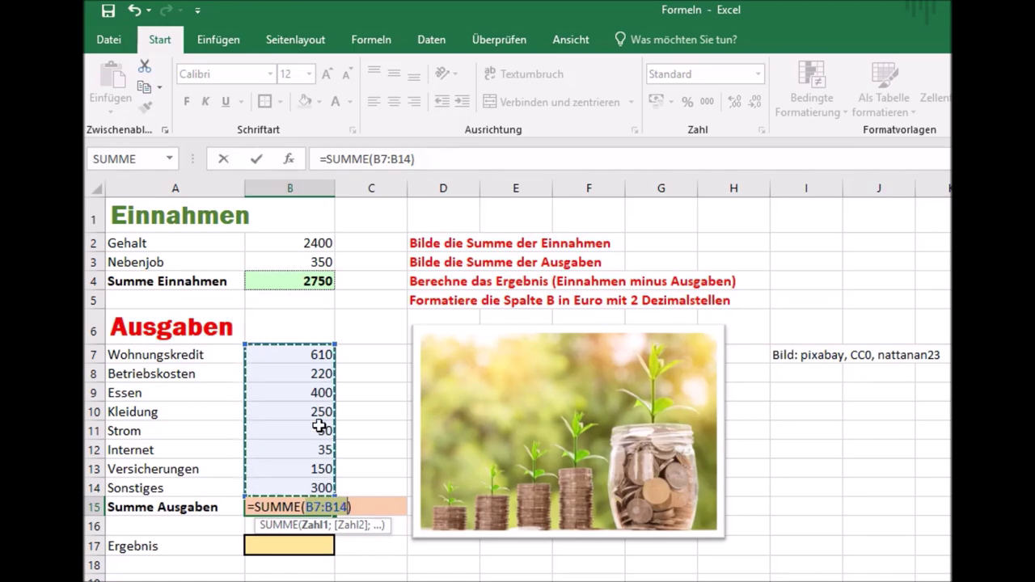
pyautogui.press('Return')
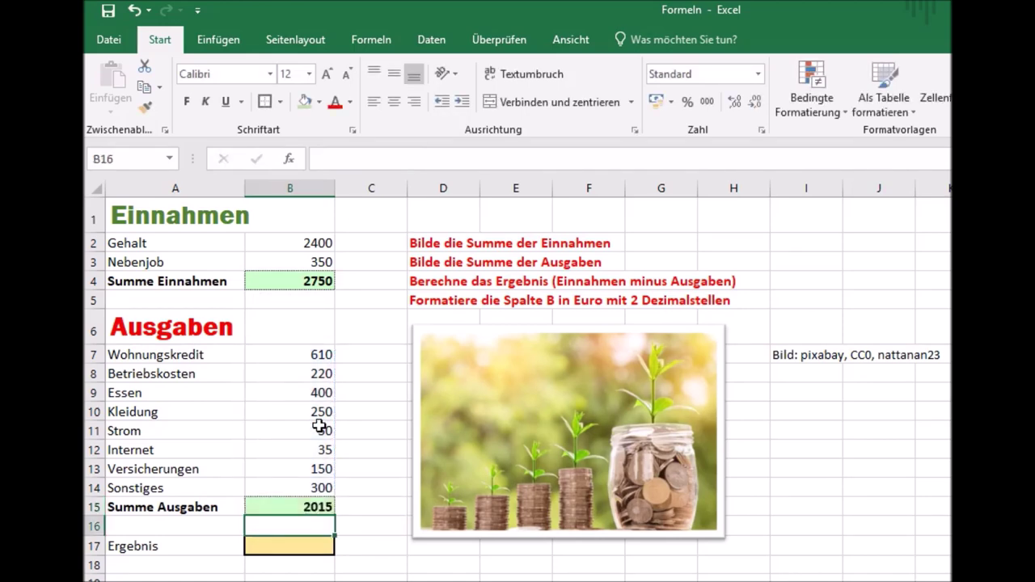
# Step: Enter =B4-B15 in the Ergebnis cell B17, giving 735
pyautogui.click(316, 550)
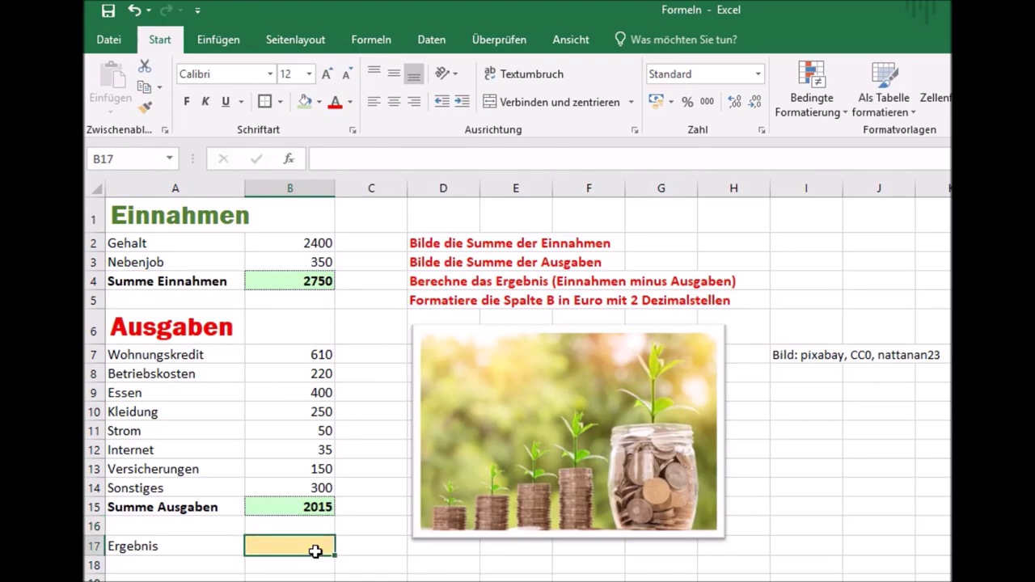
pyautogui.write('=')
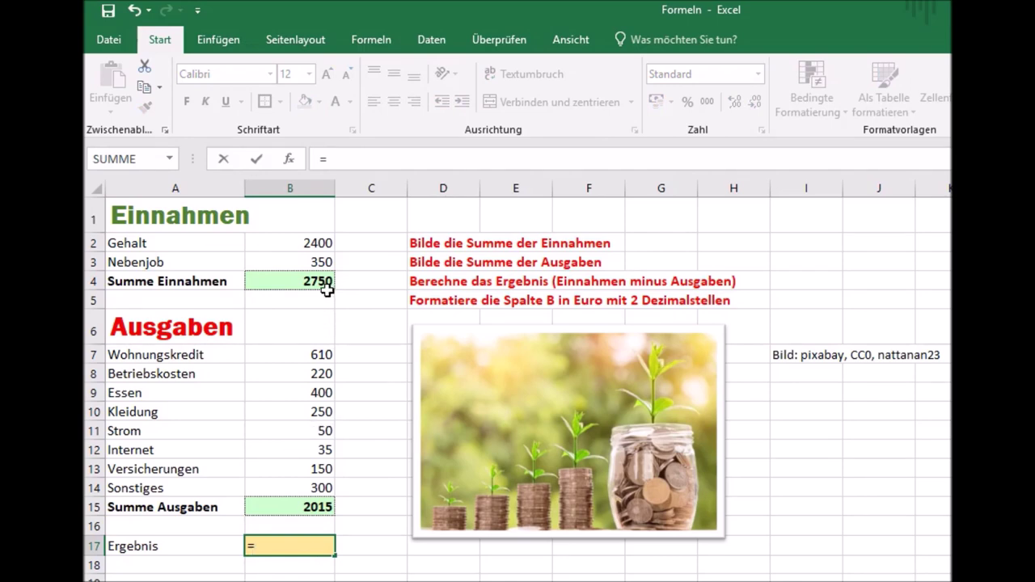
pyautogui.click(324, 291)
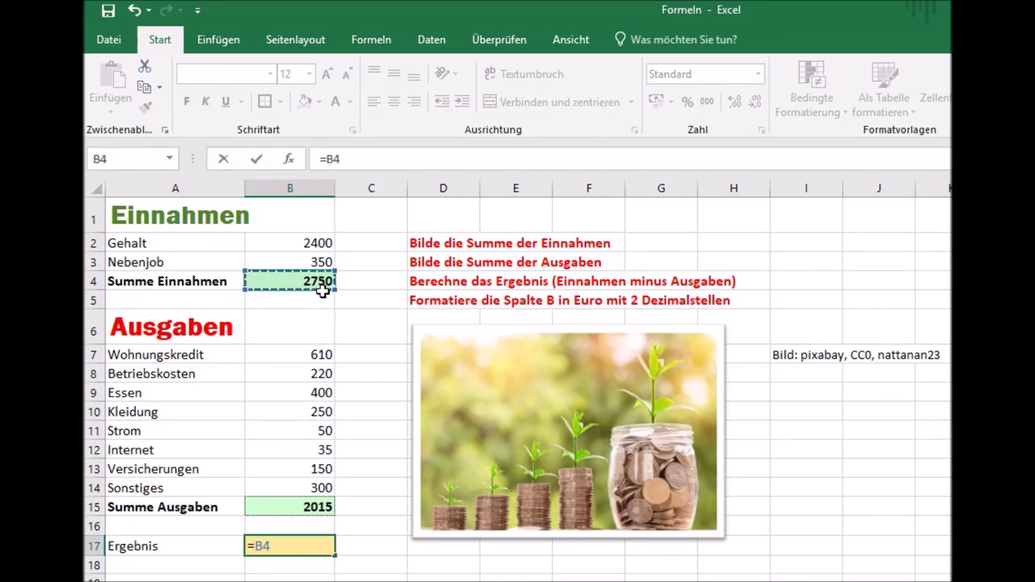
pyautogui.write('-')
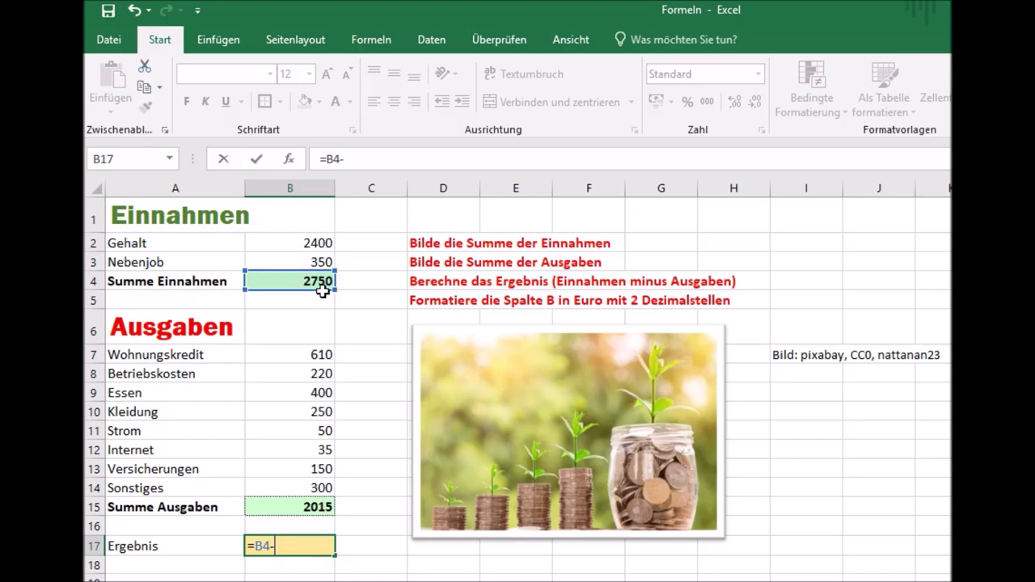
pyautogui.click(322, 512)
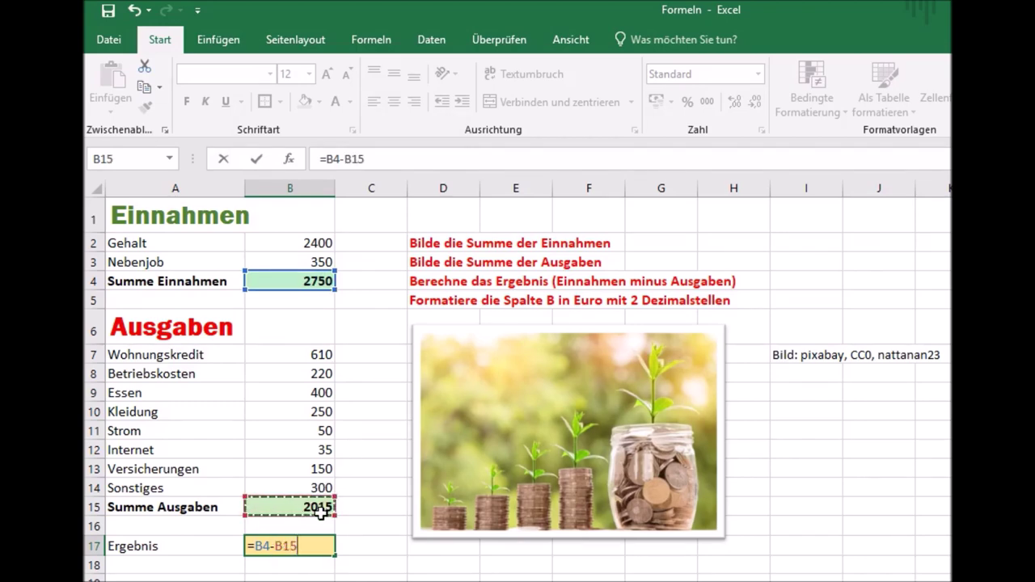
pyautogui.press('Return')
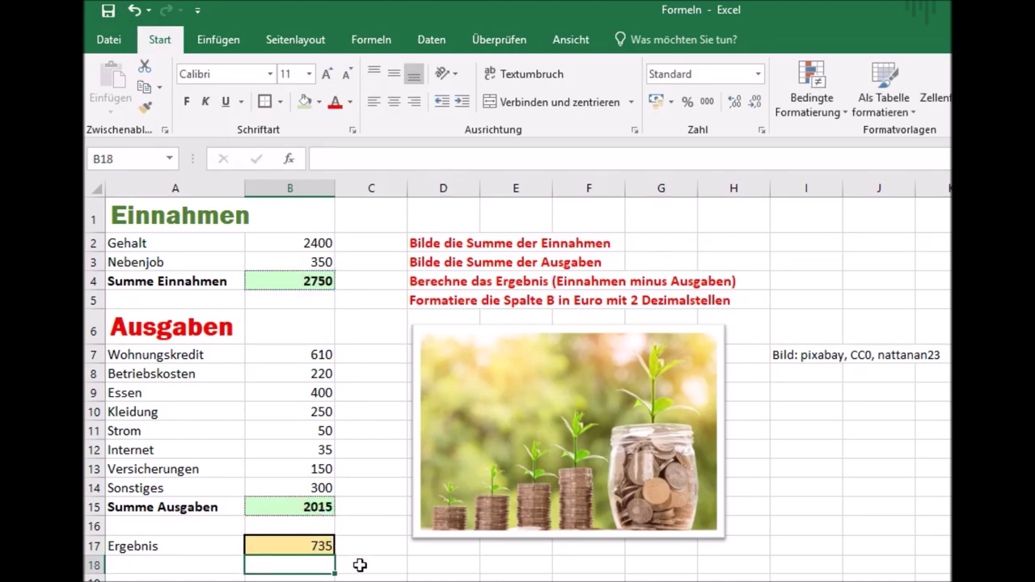
pyautogui.click(383, 553)
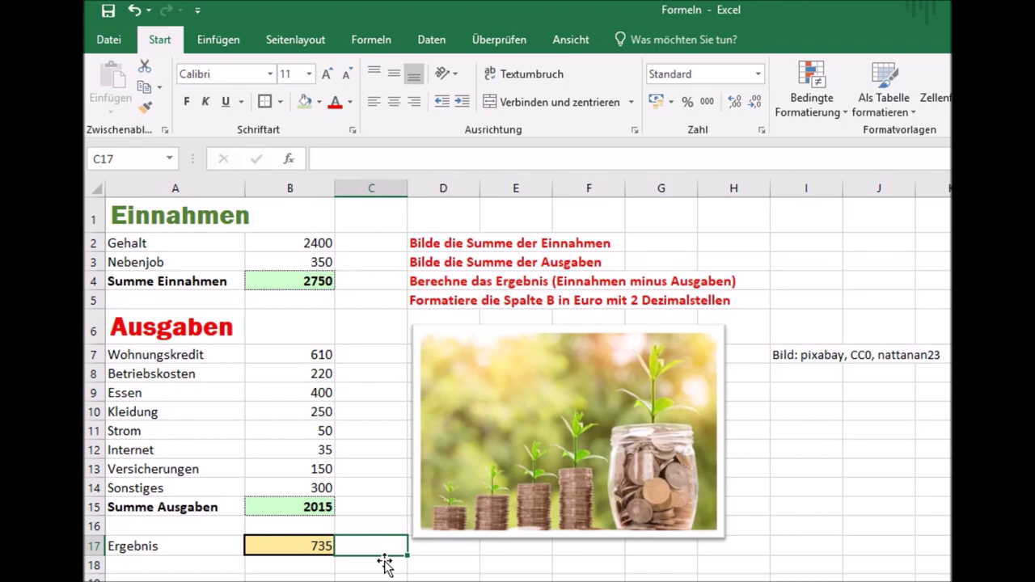
# Step: Apply the Buchhaltung euro format with two decimals to all of column B
pyautogui.click(315, 206)
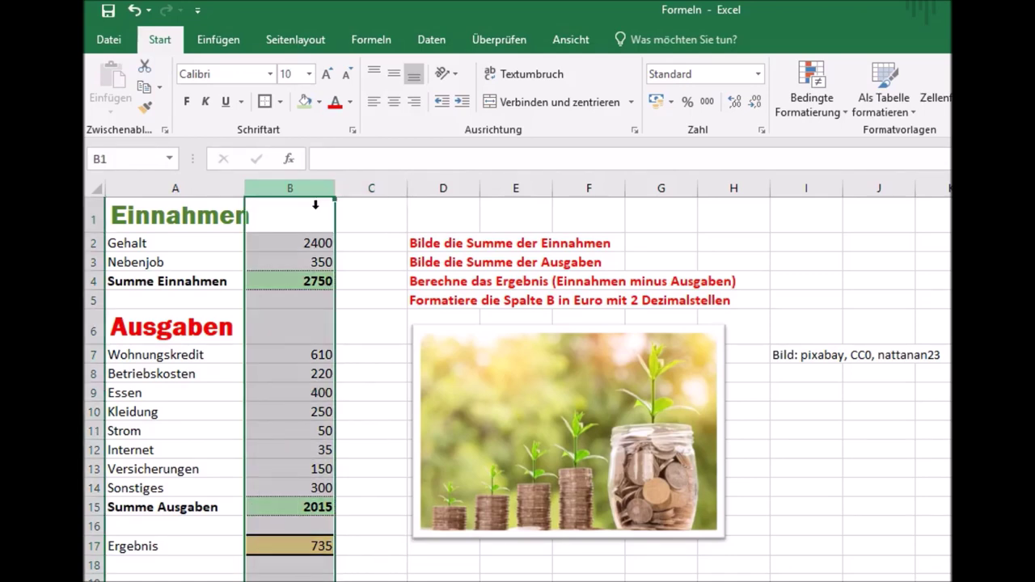
pyautogui.click(657, 102)
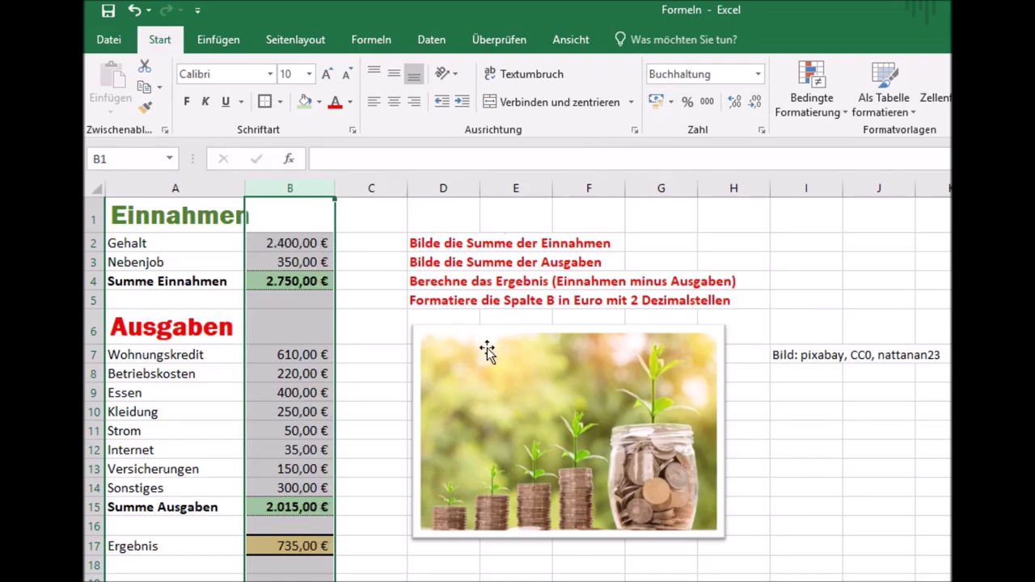
pyautogui.click(451, 566)
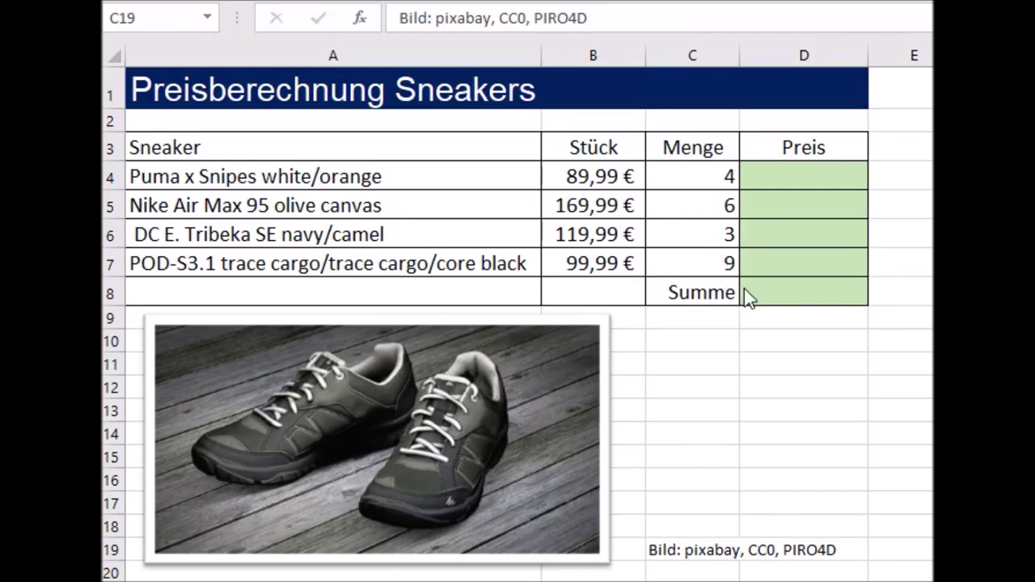
# Step: Calculate the first two sneaker prices as unit price times quantity (89,99 × 4, 169,99 × 6)
pyautogui.click(798, 184)
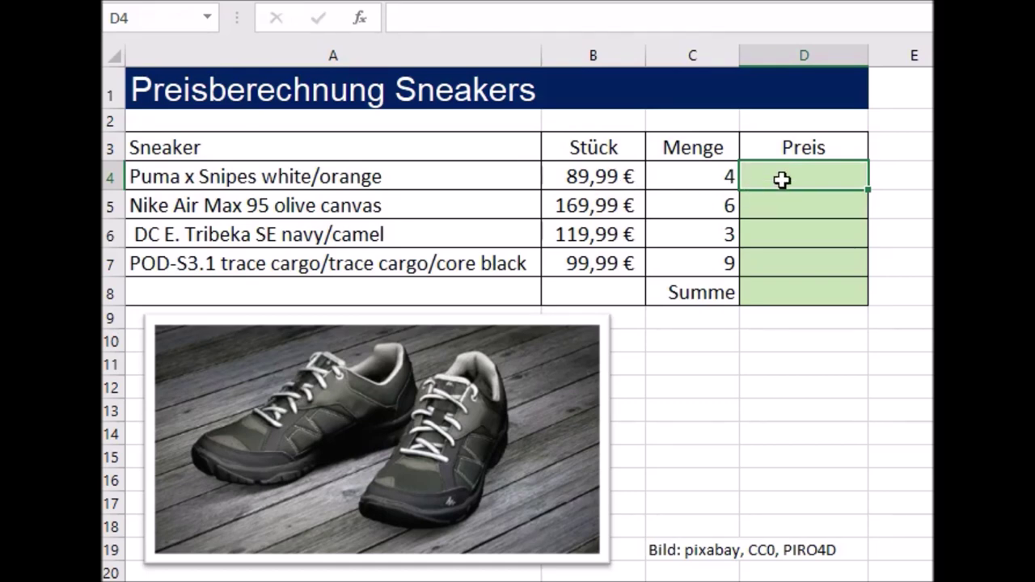
pyautogui.write('=')
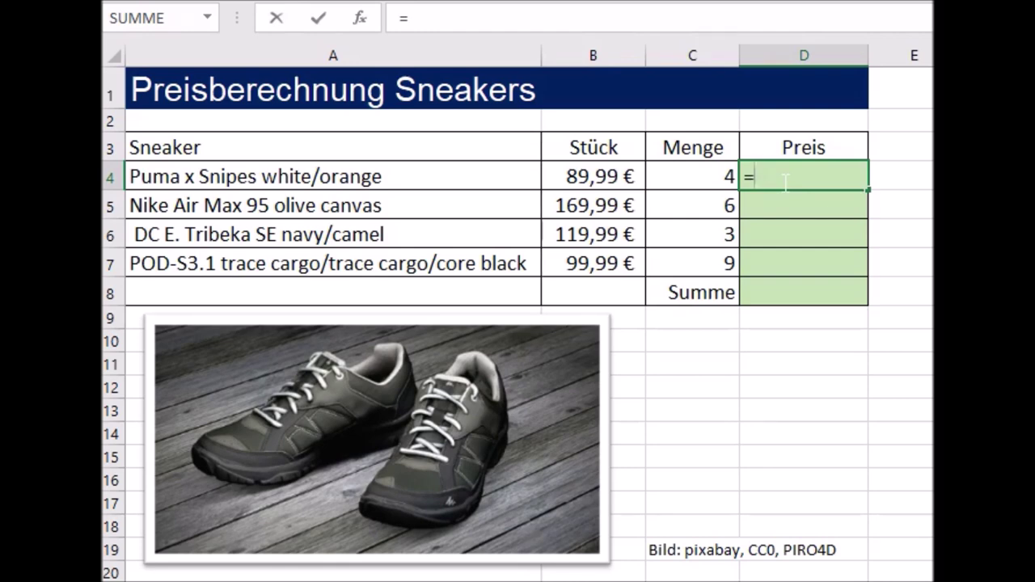
pyautogui.click(612, 182)
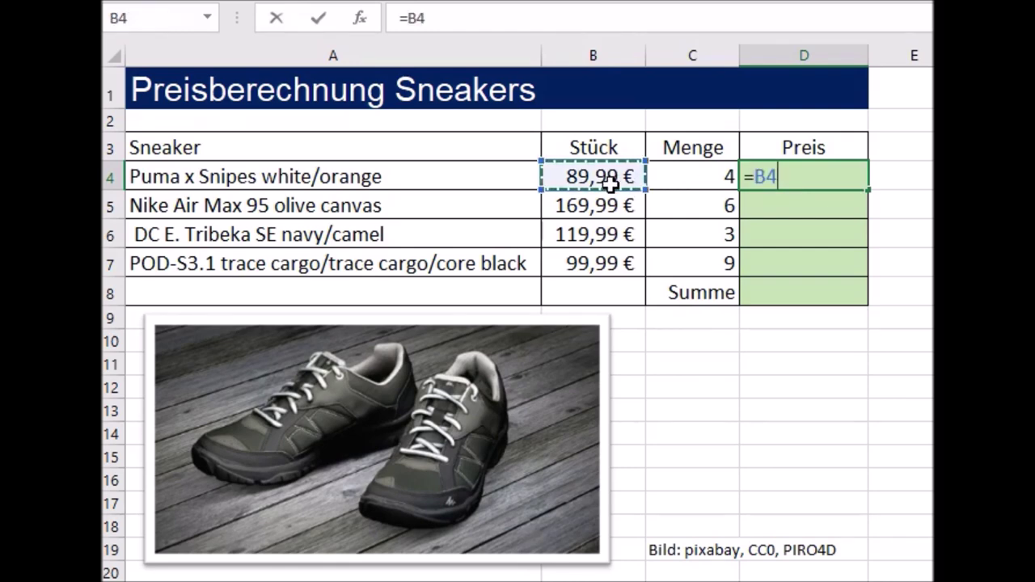
pyautogui.write('*')
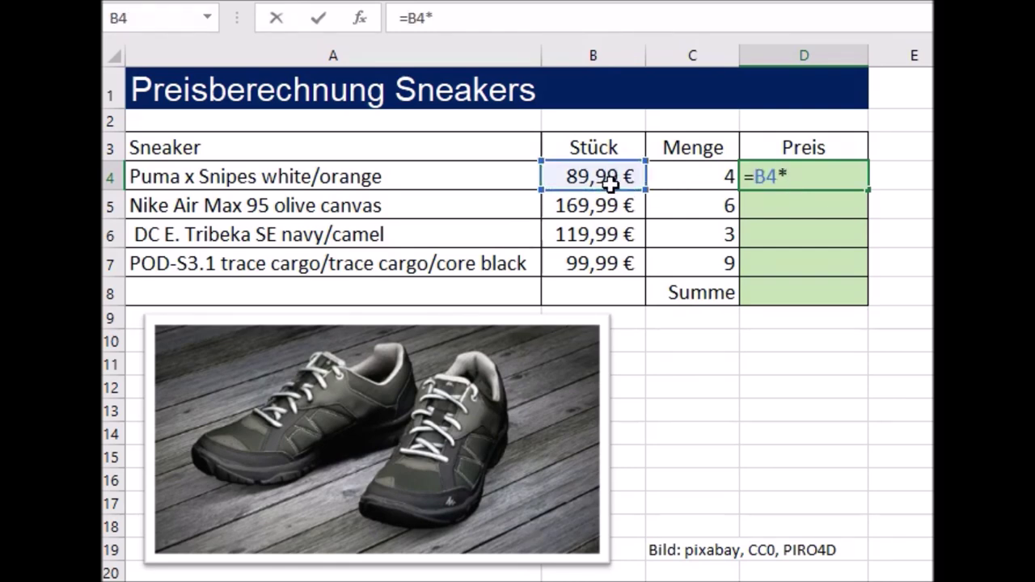
pyautogui.click(714, 188)
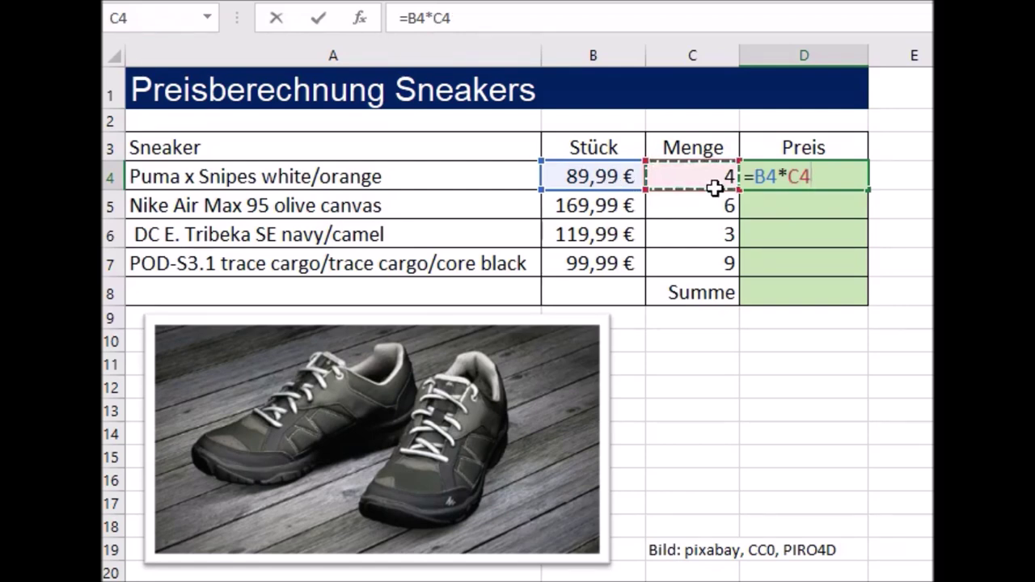
pyautogui.press('Return')
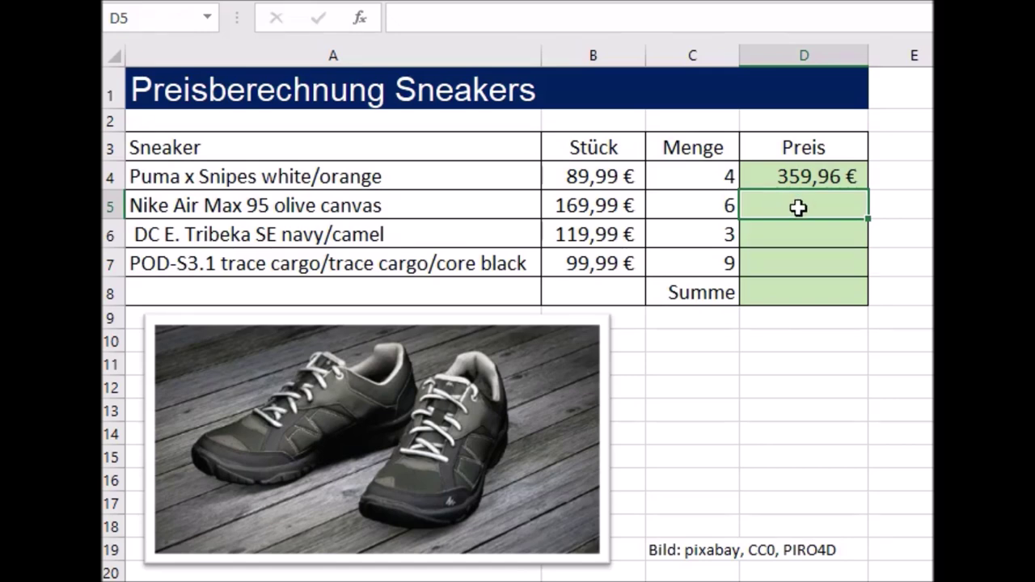
pyautogui.write('=')
pyautogui.click(613, 209)
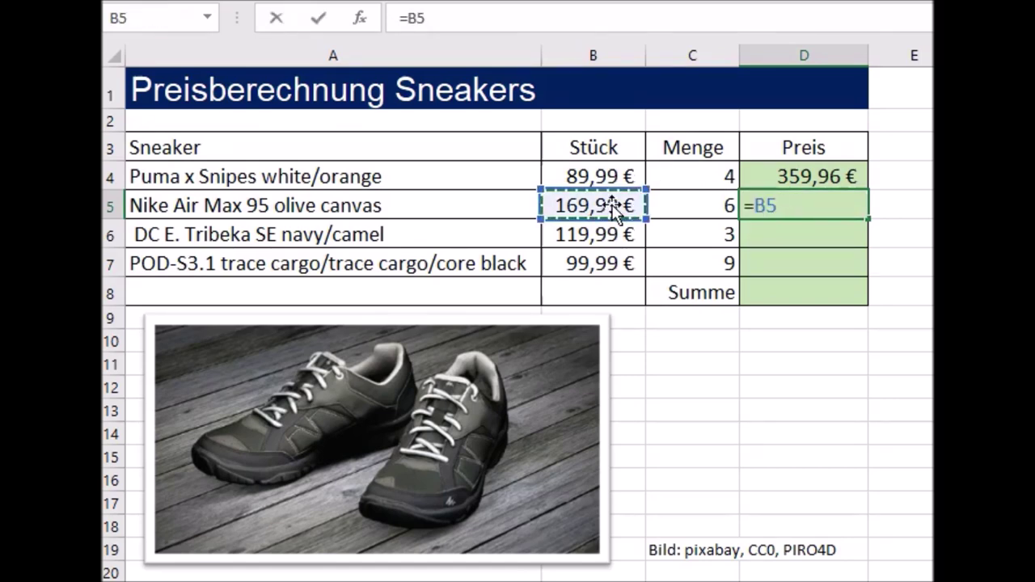
pyautogui.write('*')
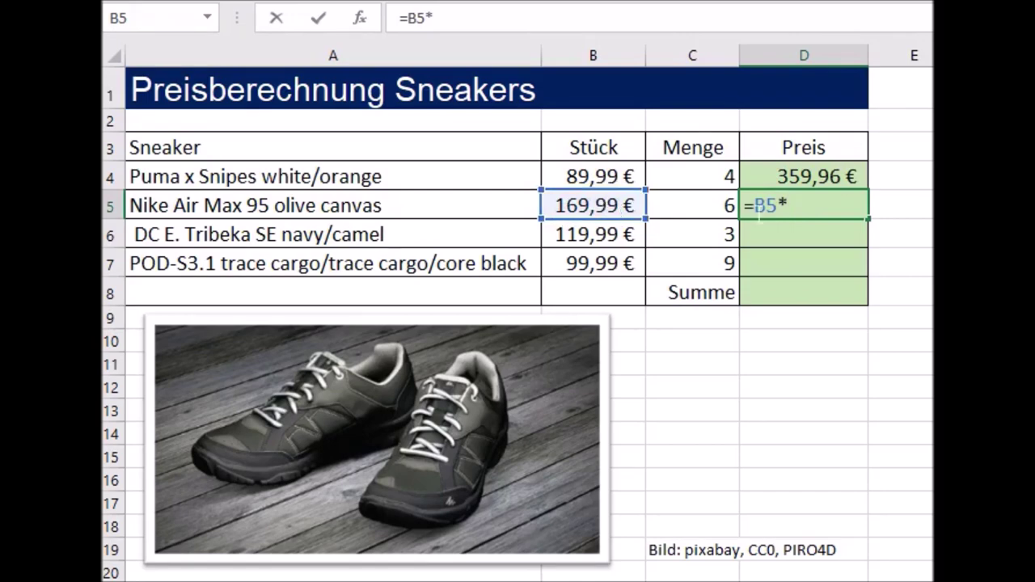
pyautogui.click(725, 211)
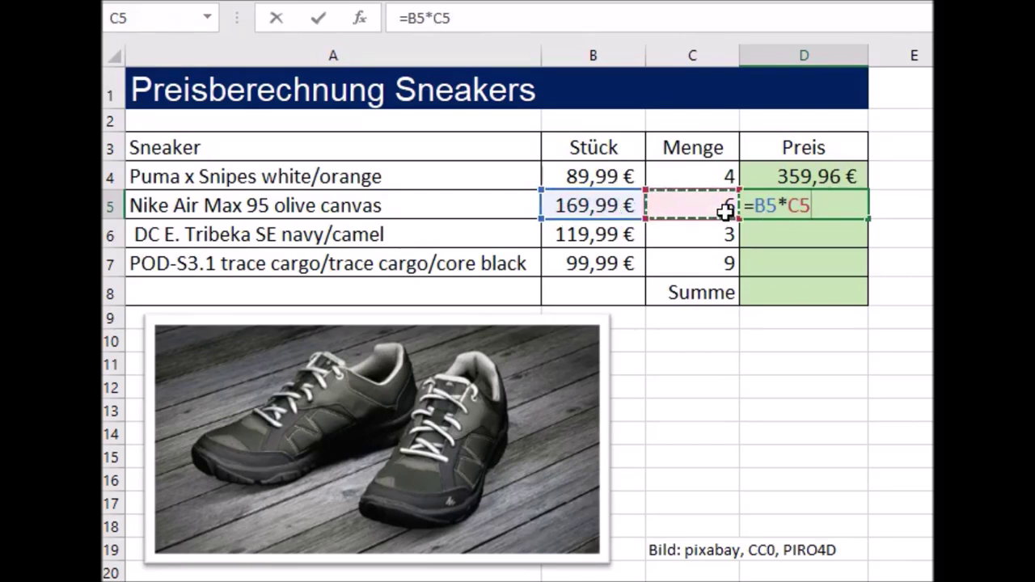
pyautogui.press('Return')
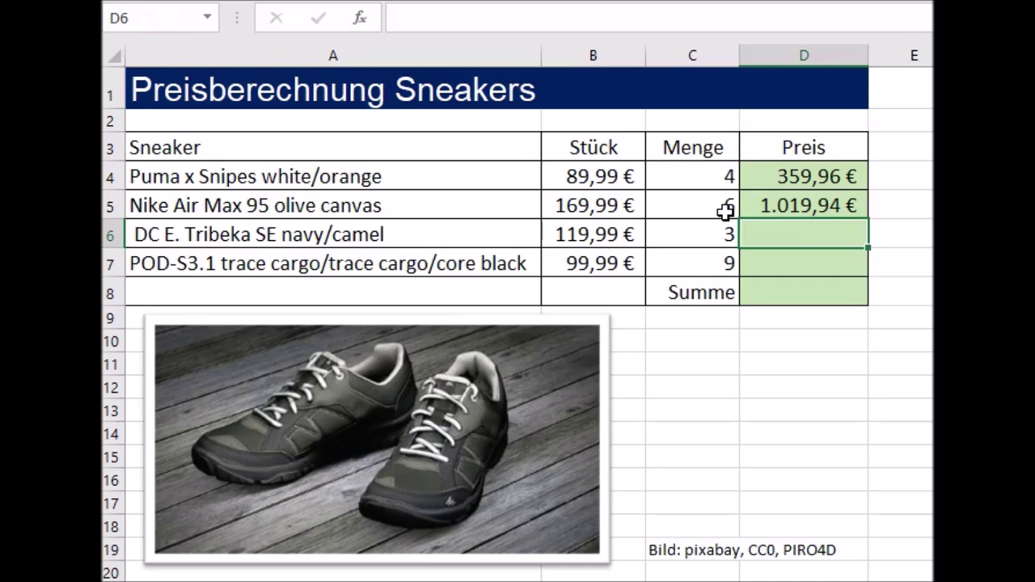
# Step: Calculate the third (119,99 × 3) and fourth (=B7*C7) sneaker prices the same way
pyautogui.write('=')
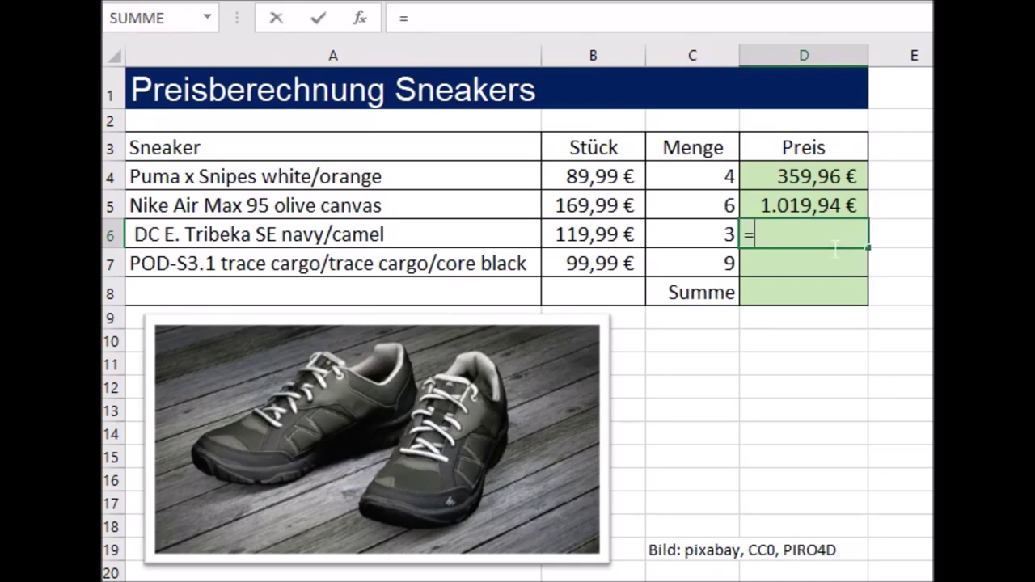
pyautogui.click(618, 250)
pyautogui.write('*')
pyautogui.click(720, 234)
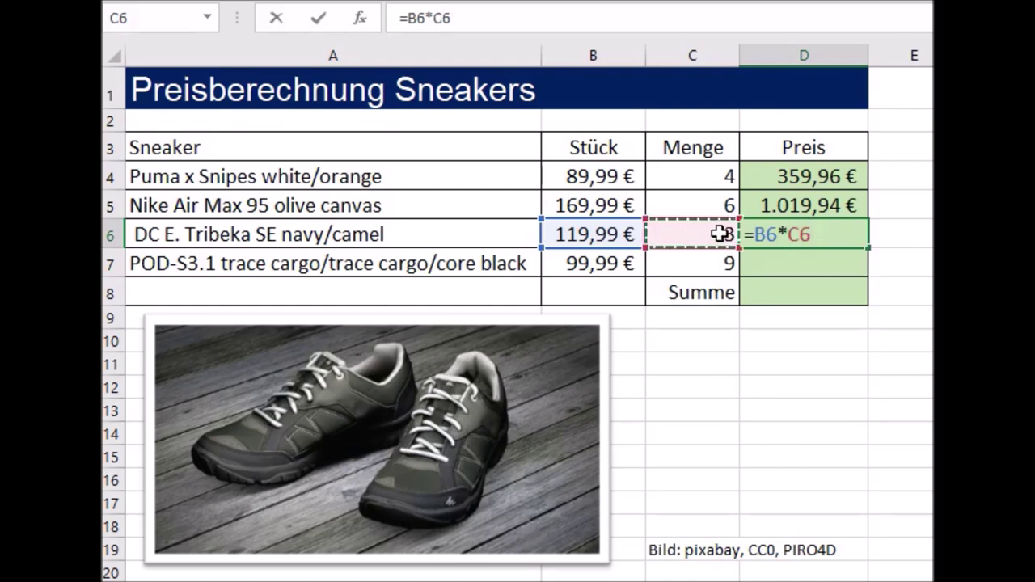
pyautogui.press('Return')
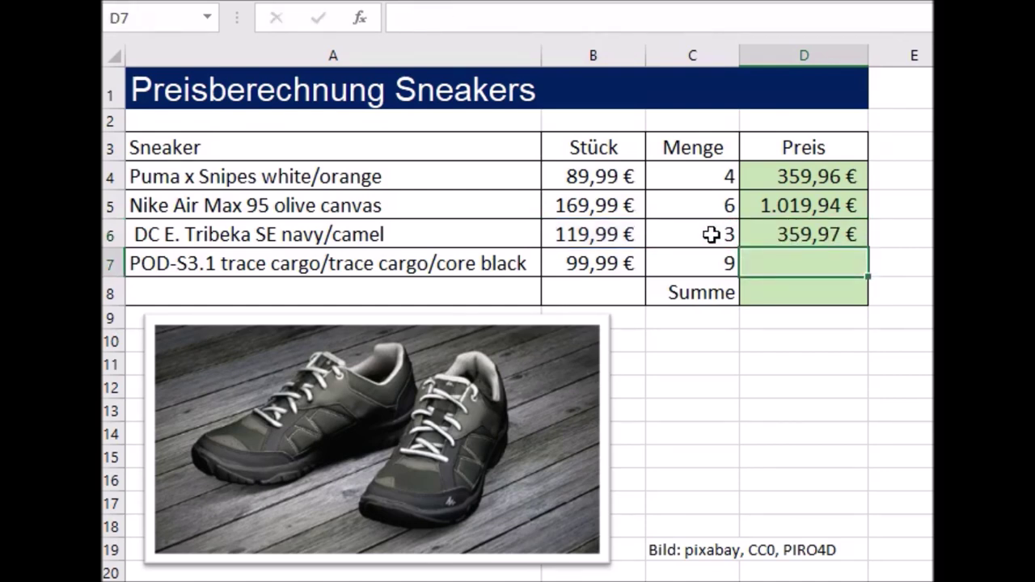
pyautogui.write('=')
pyautogui.click(605, 272)
pyautogui.write('*')
pyautogui.click(728, 275)
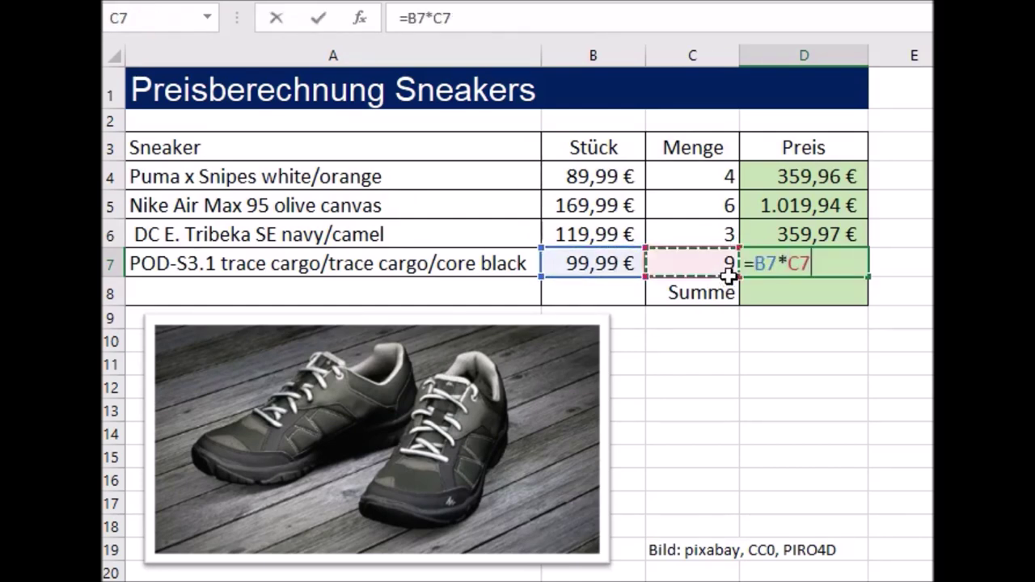
pyautogui.press('Return')
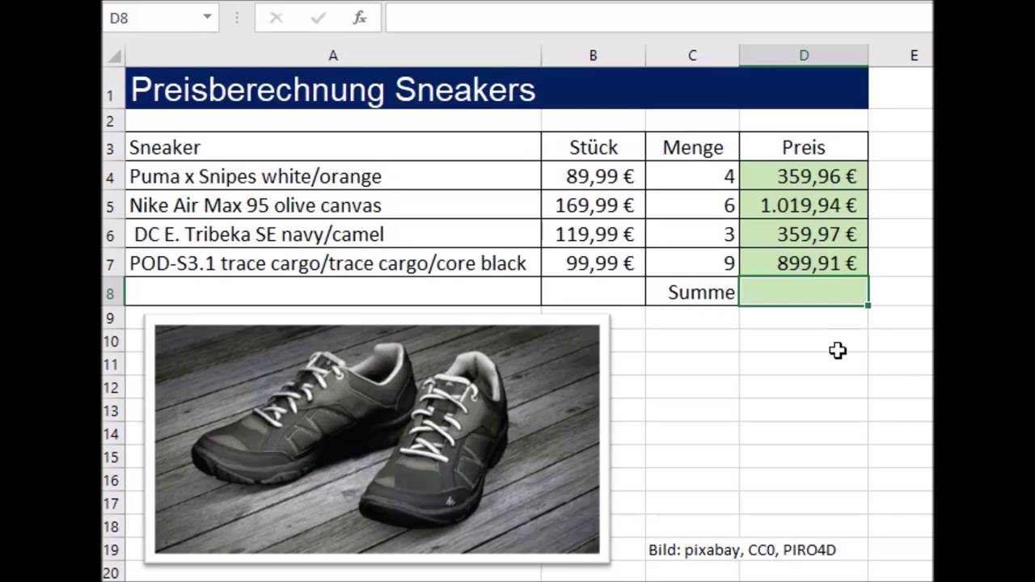
# Step: AutoSum the Preis column as =SUMME(D4:D7), totalling 2.639,78 €
pyautogui.click(833, 348)
pyautogui.click(819, 295)
pyautogui.hotkey('alt', 'shift', '0')
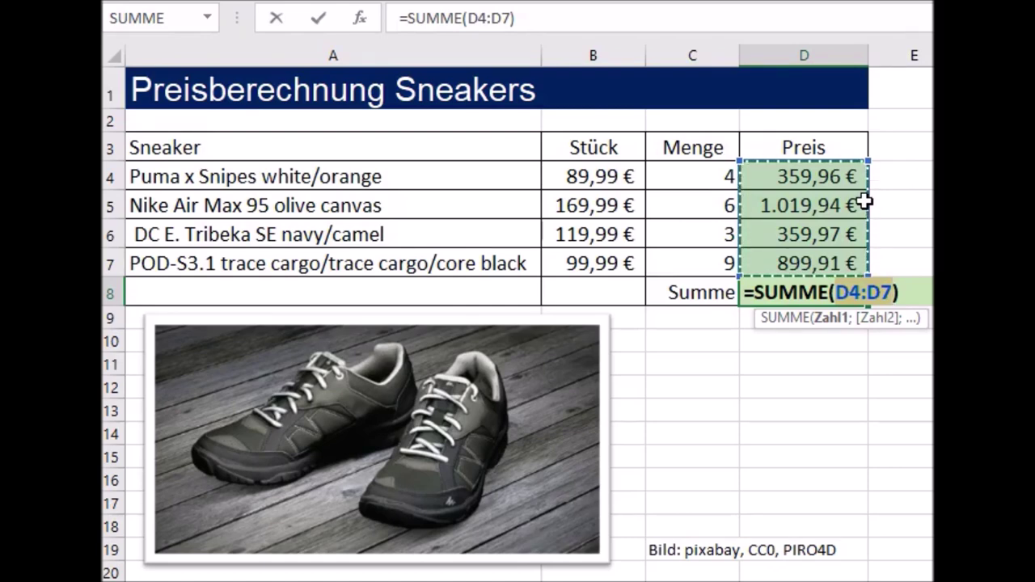
pyautogui.press('Return')
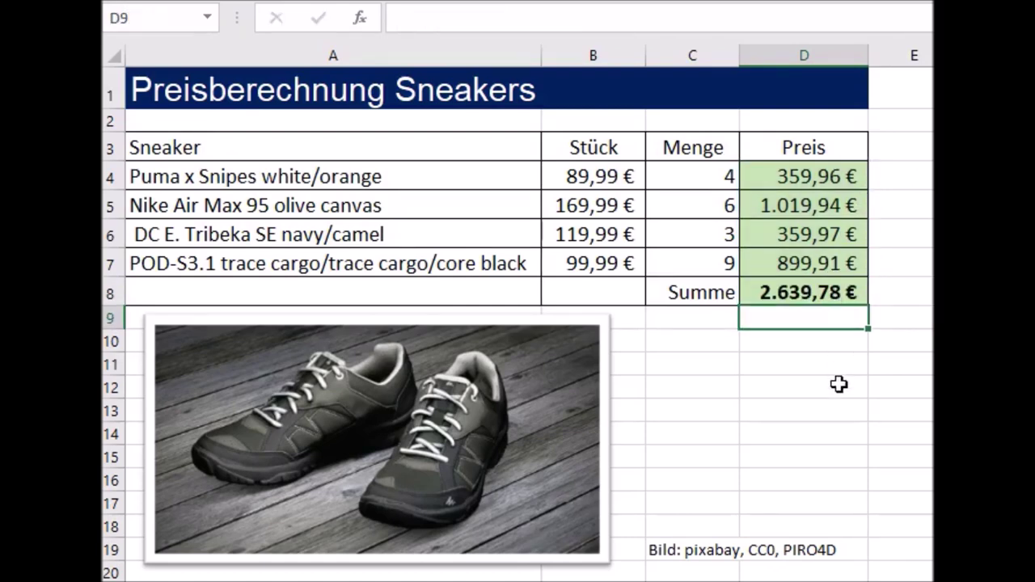
pyautogui.click(829, 392)
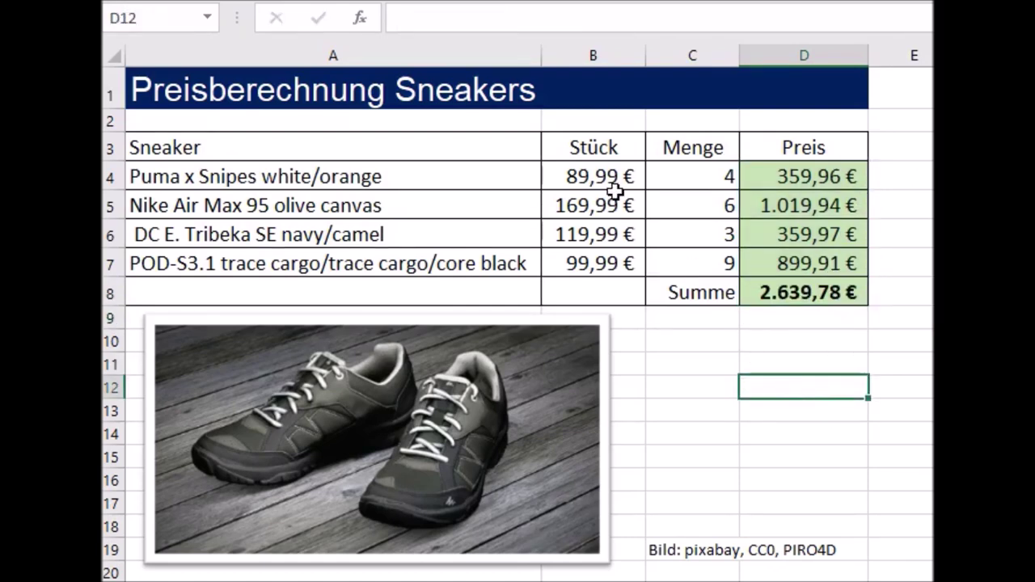
# Step: Change the Puma quantity in C4 to 5 and check the recalculated price and SUMME total
pyautogui.click(719, 183)
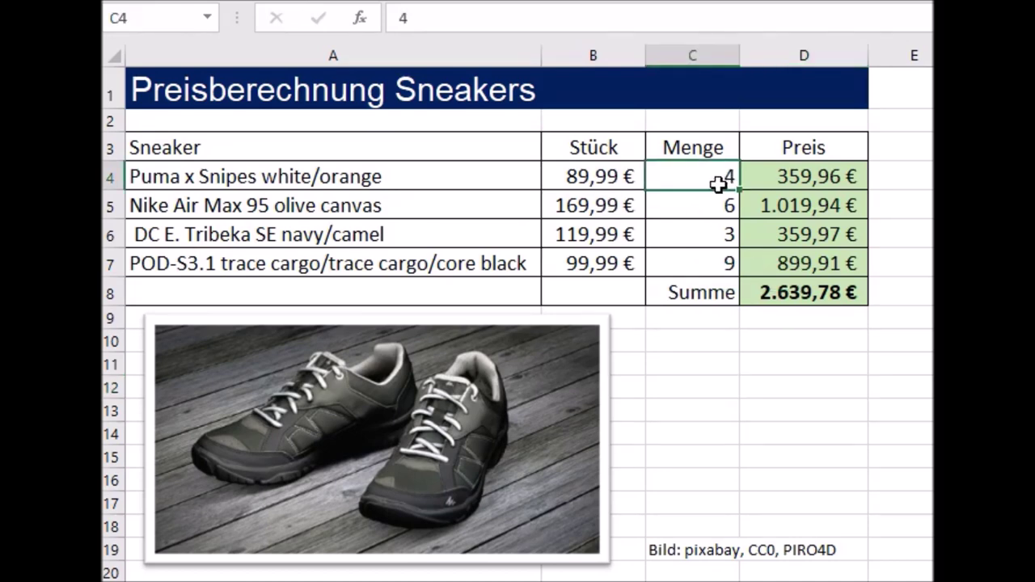
pyautogui.write('5')
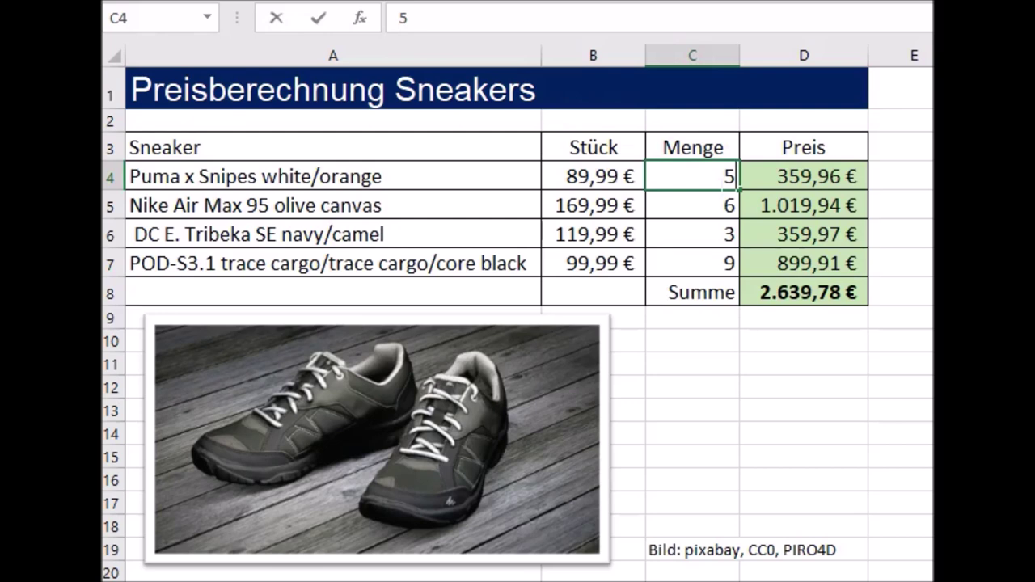
pyautogui.press('Return')
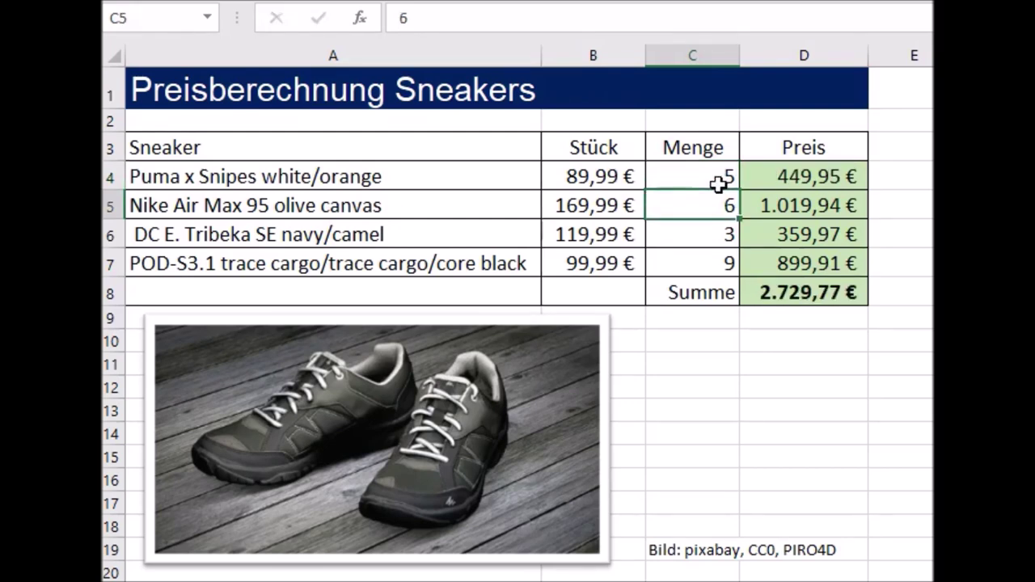
pyautogui.click(805, 183)
pyautogui.click(819, 298)
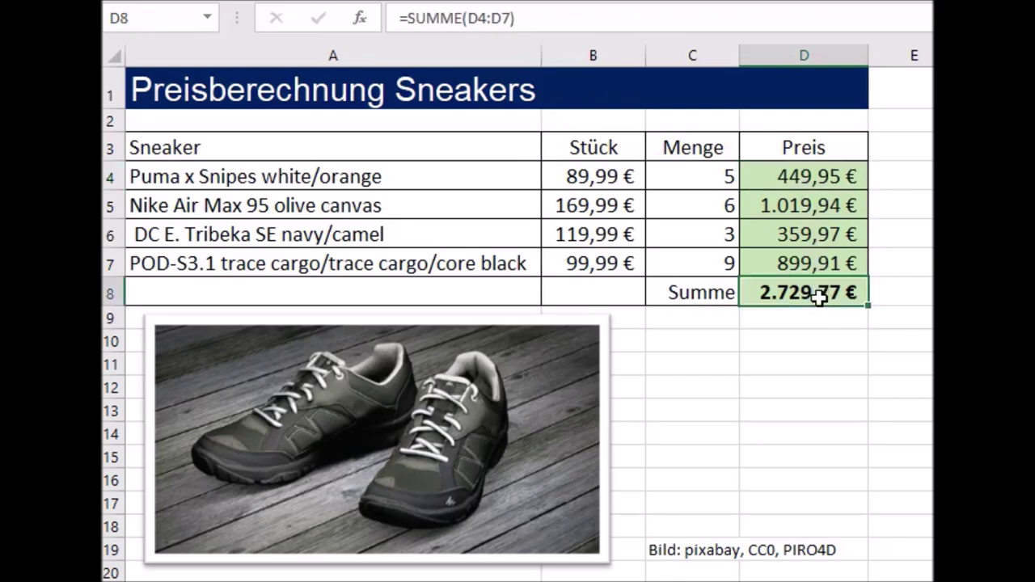
pyautogui.click(809, 367)
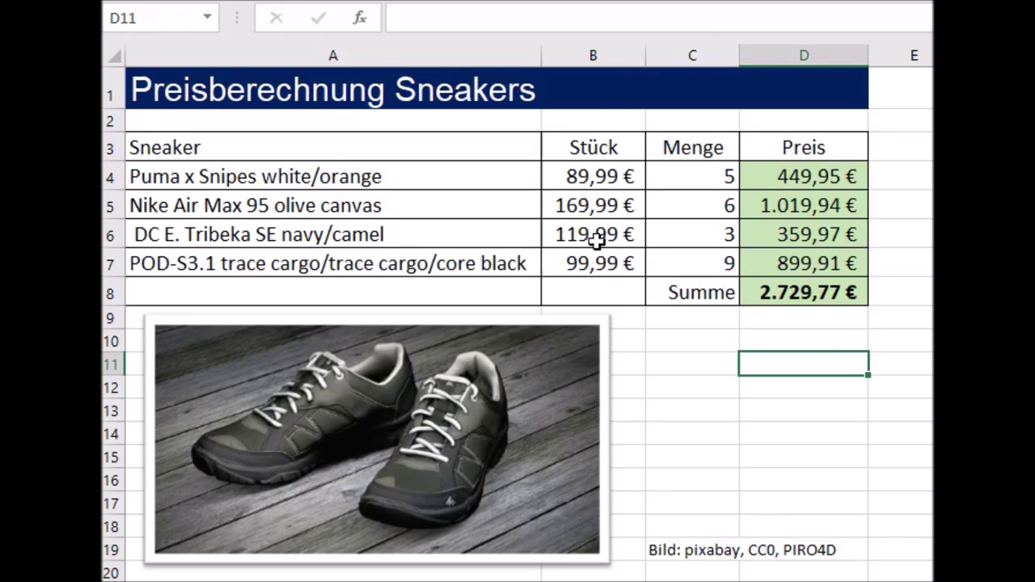
# Step: Set the DC Tribeka unit price in B6 to 115,90 € and check its recalculated price
pyautogui.click(596, 239)
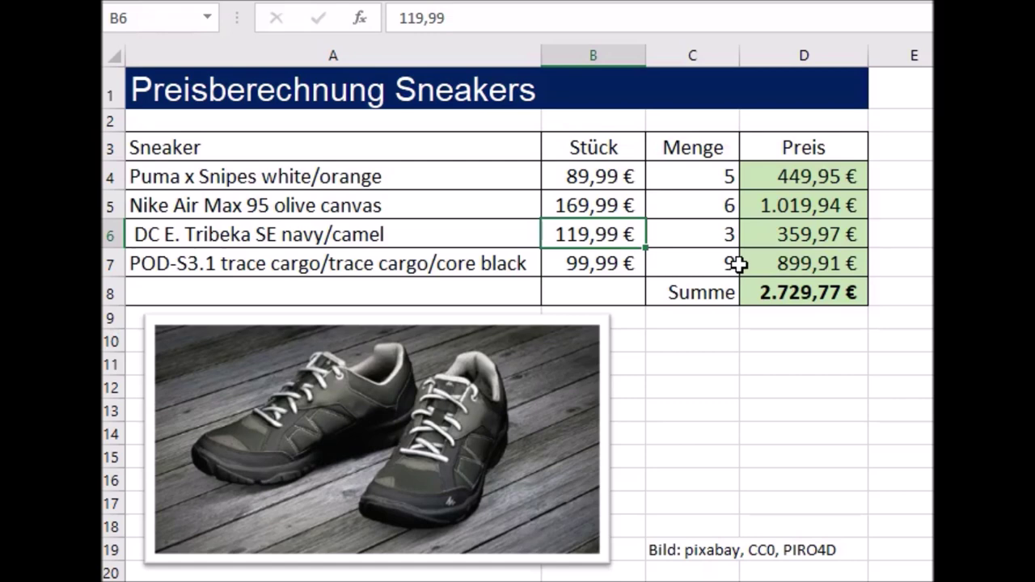
pyautogui.write('11')
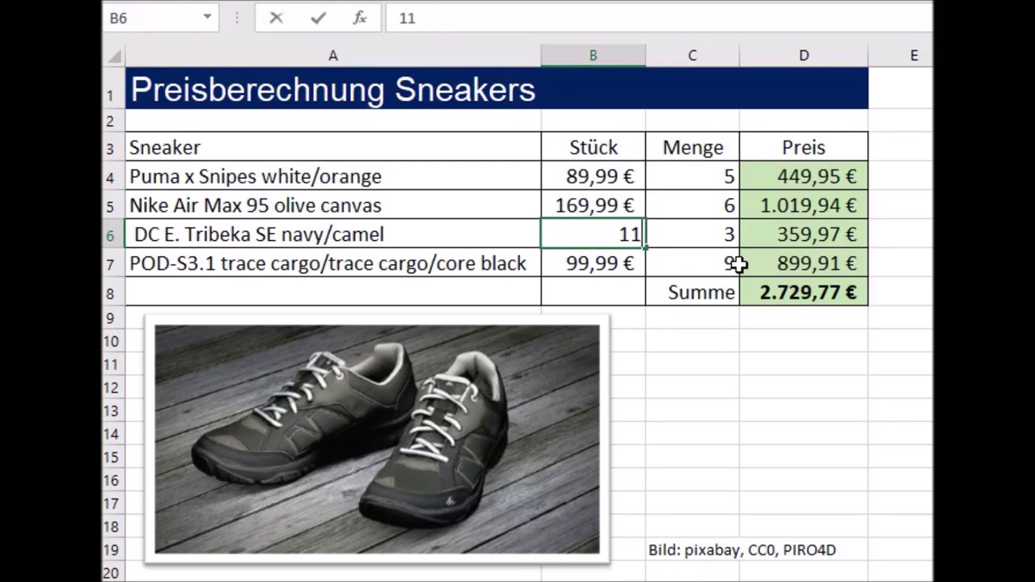
pyautogui.write('5')
pyautogui.write(',9')
pyautogui.press('Return')
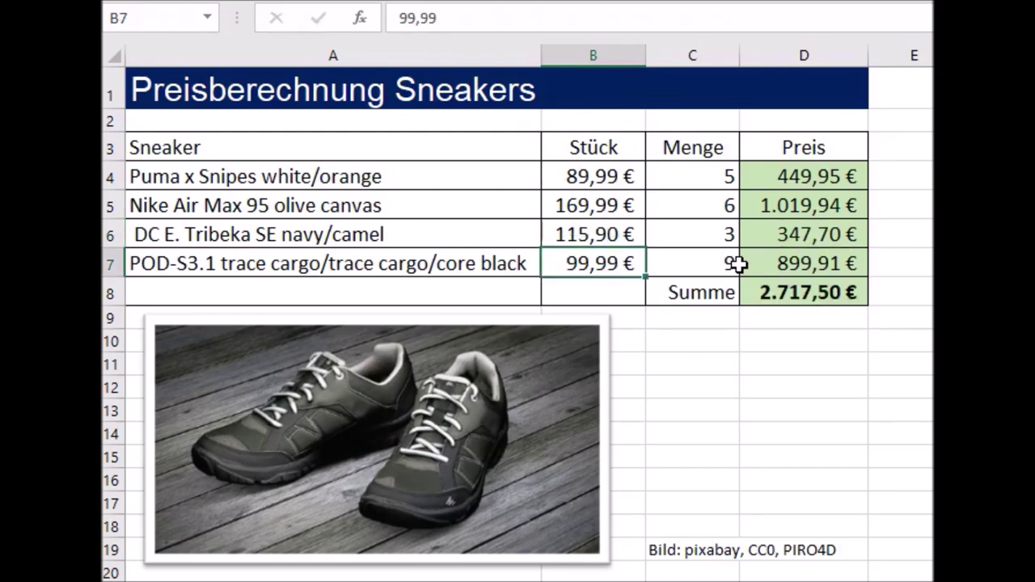
pyautogui.click(804, 244)
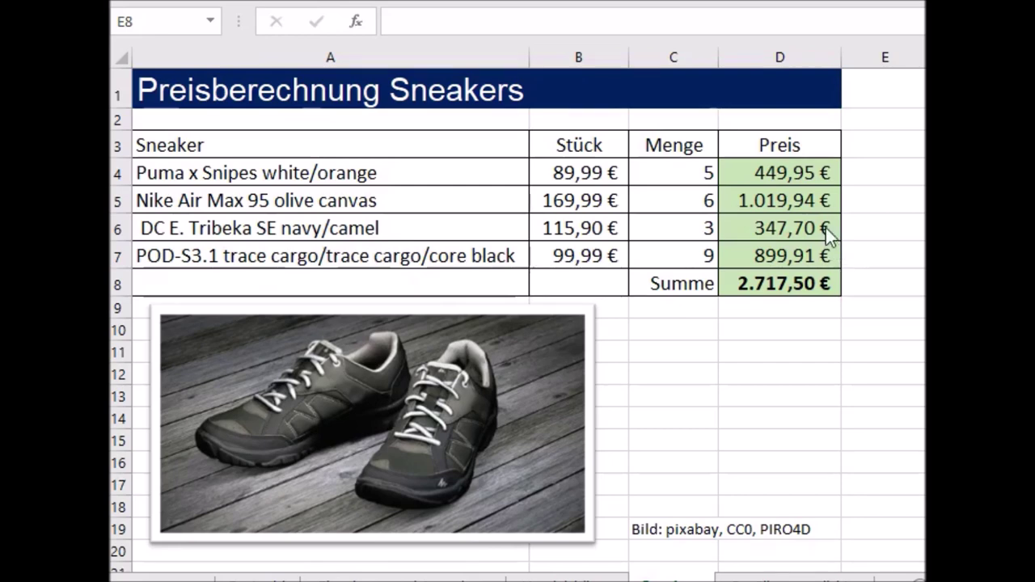
# Step: Clear the prices in D5:D7 and refill them with the D4 multiplication formula
pyautogui.click(818, 203)
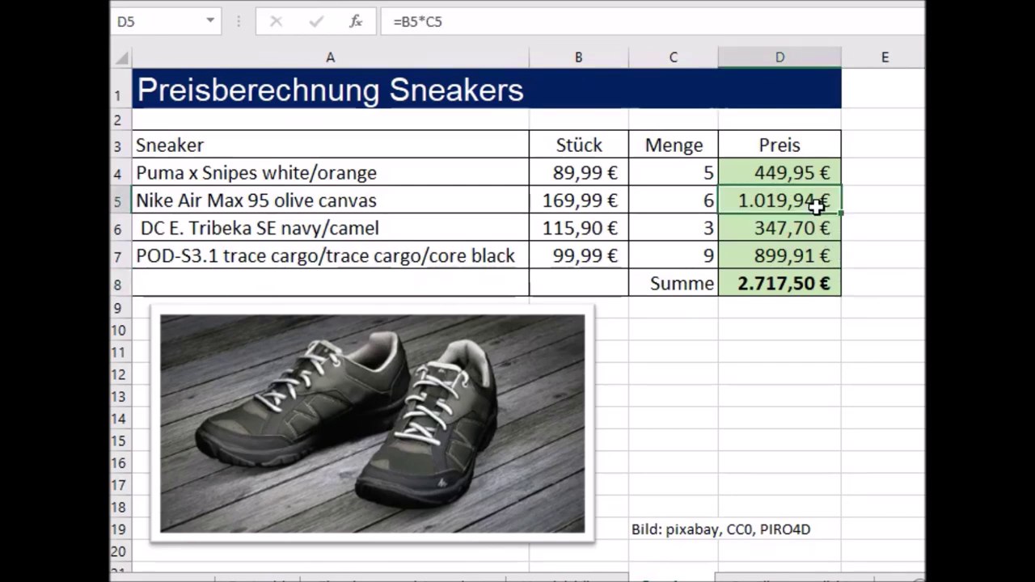
pyautogui.moveTo(818, 205); pyautogui.dragTo(806, 256)
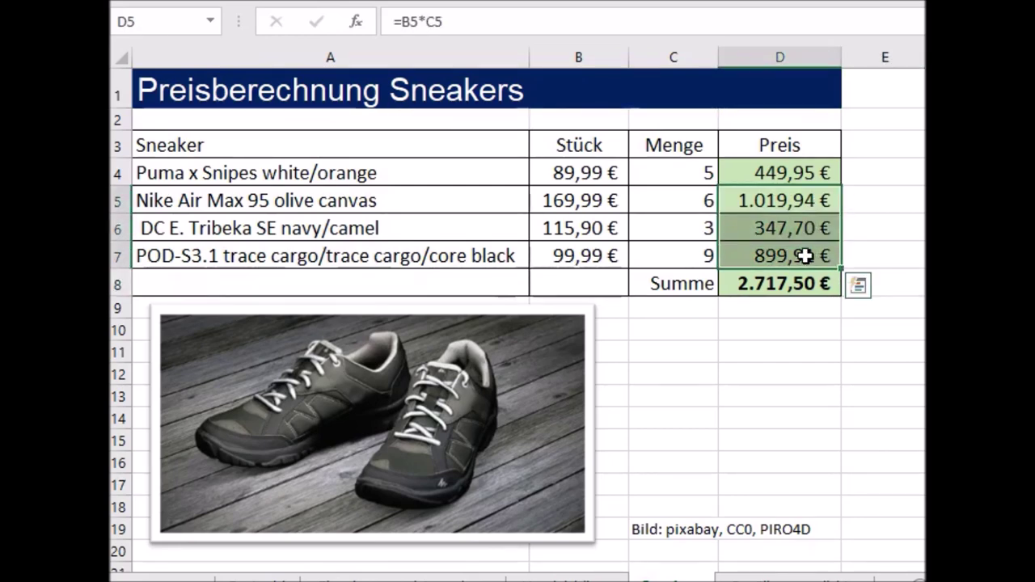
pyautogui.press('Delete')
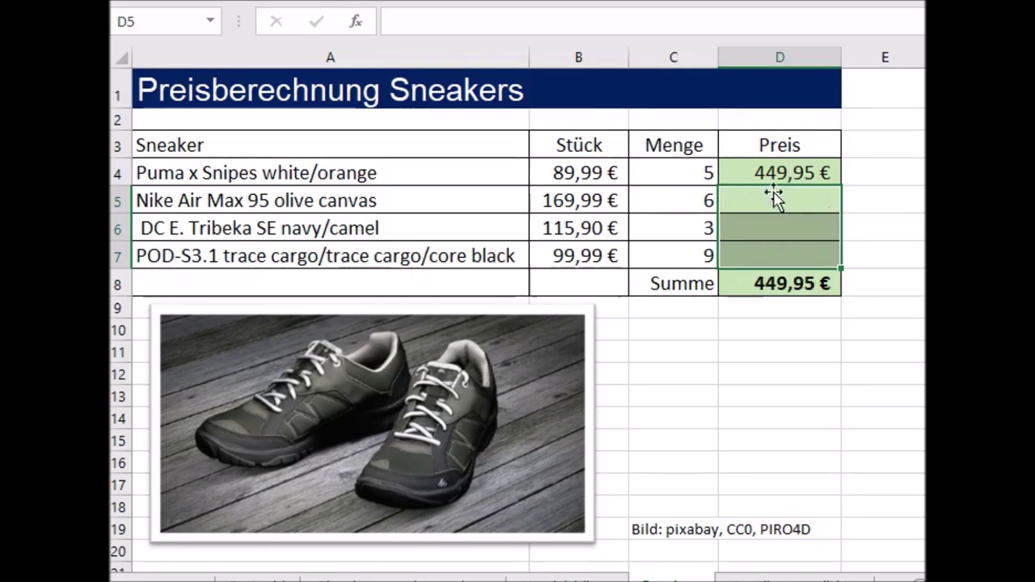
pyautogui.click(790, 176)
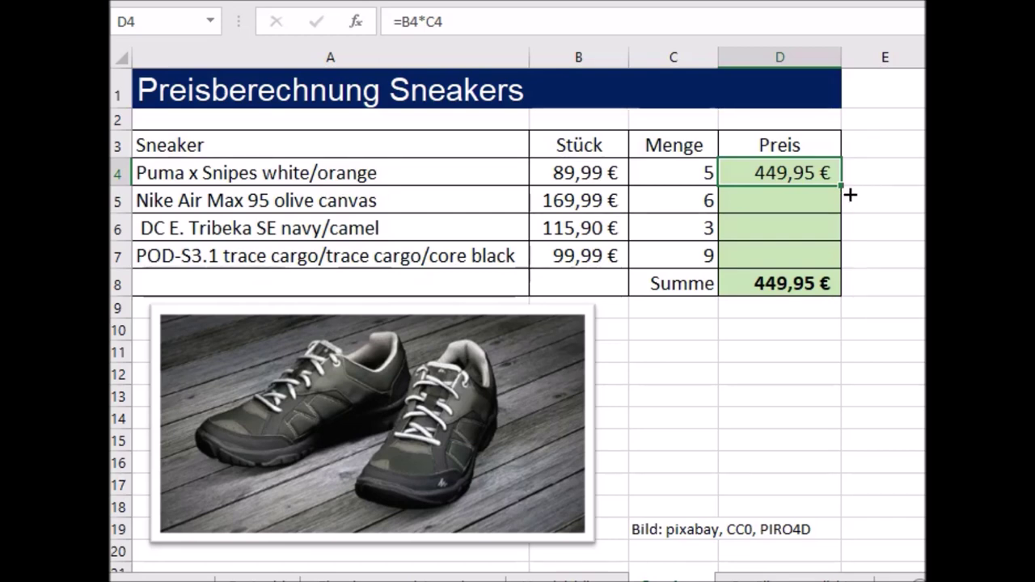
pyautogui.moveTo(848, 192); pyautogui.dragTo(840, 214)
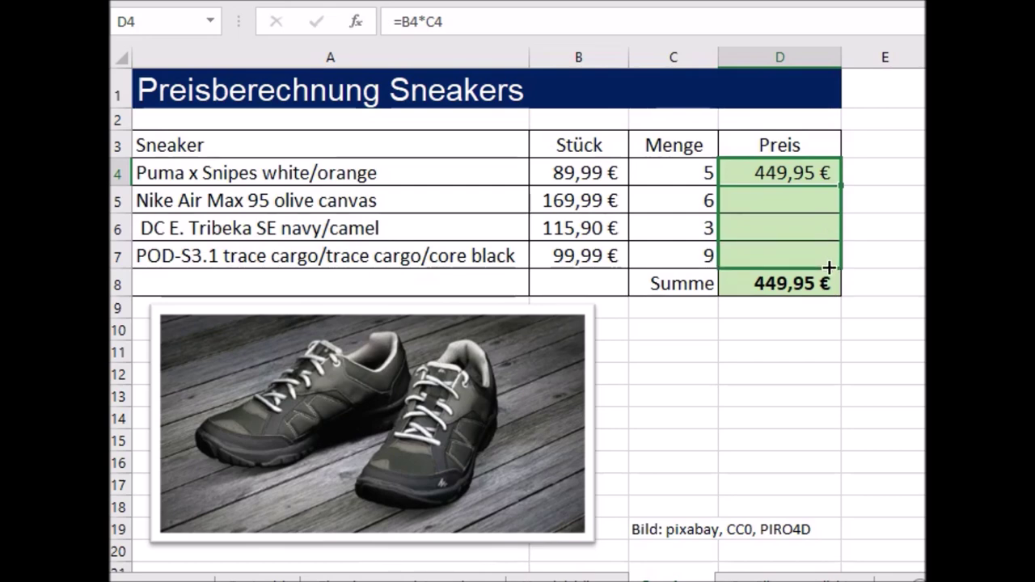
pyautogui.moveTo(838, 221); pyautogui.dragTo(826, 266)
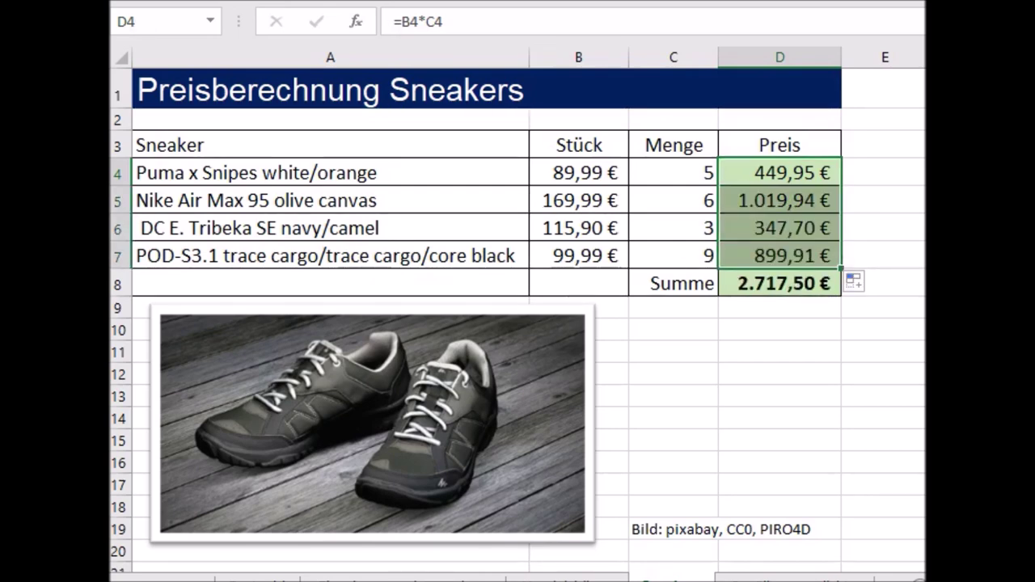
pyautogui.click(966, 256)
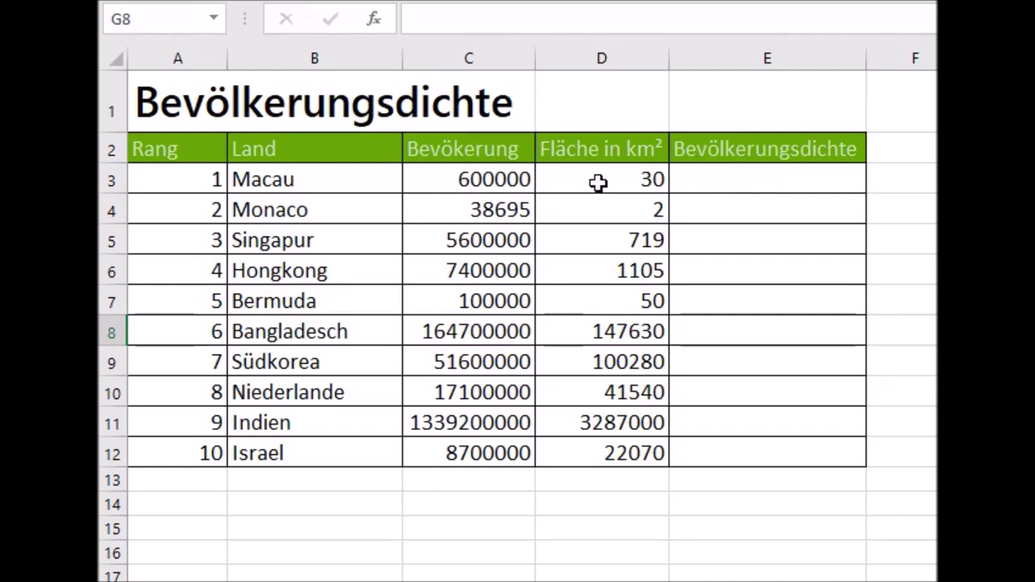
# Step: Enter =C3/D3 in E3 so Macau's population density shows 20000,00
pyautogui.click(746, 187)
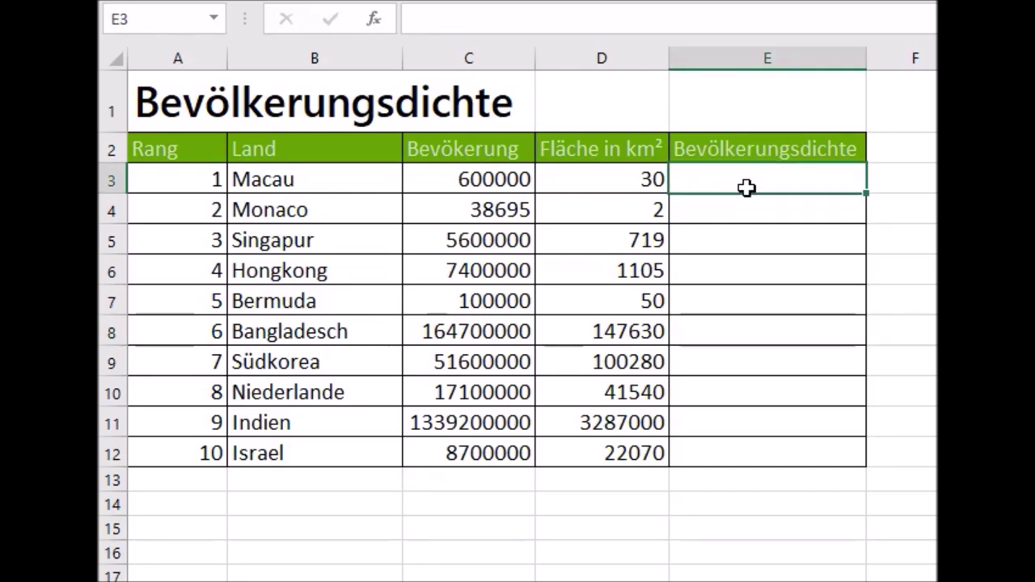
pyautogui.write('=')
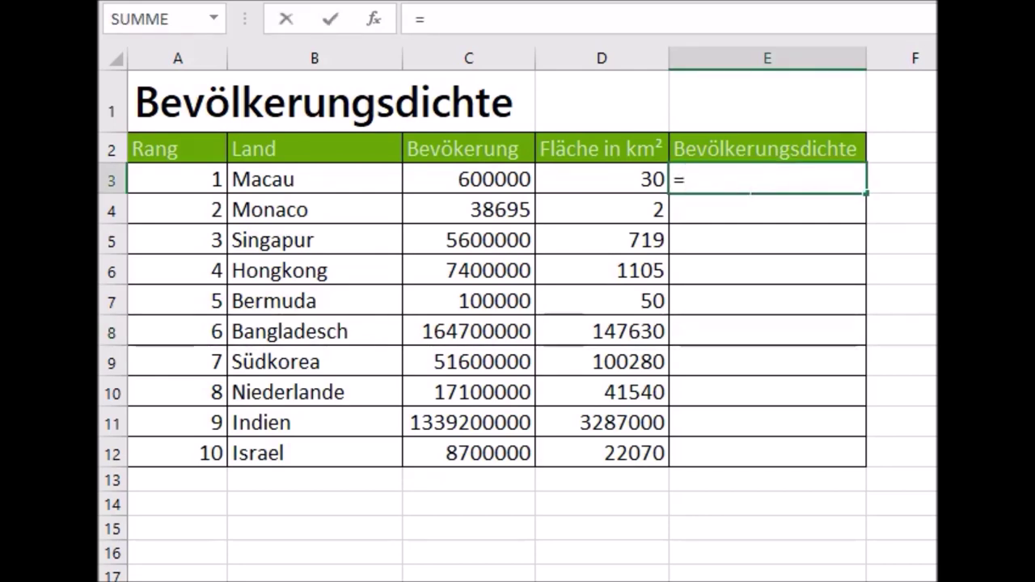
pyautogui.click(525, 181)
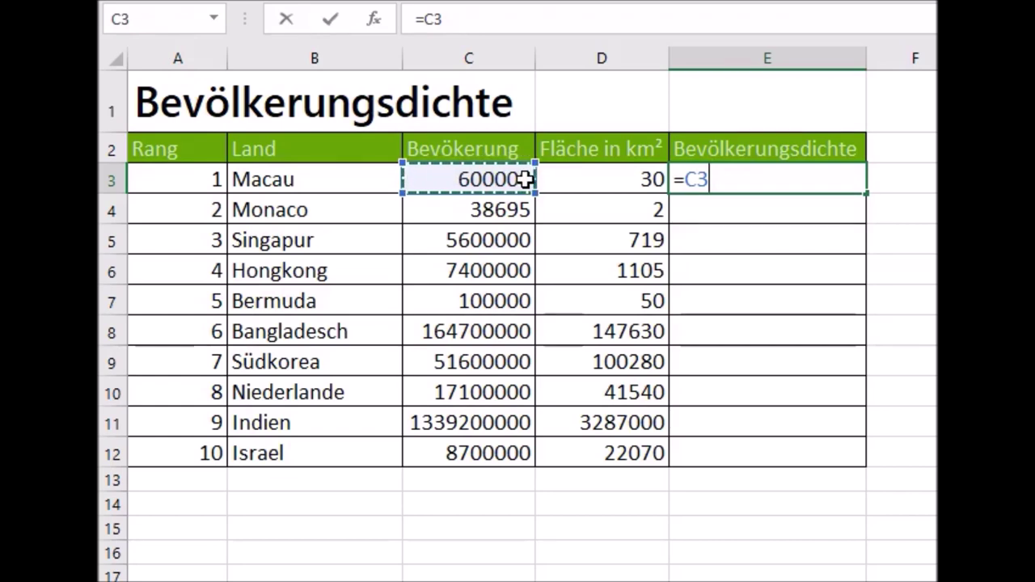
pyautogui.write('/')
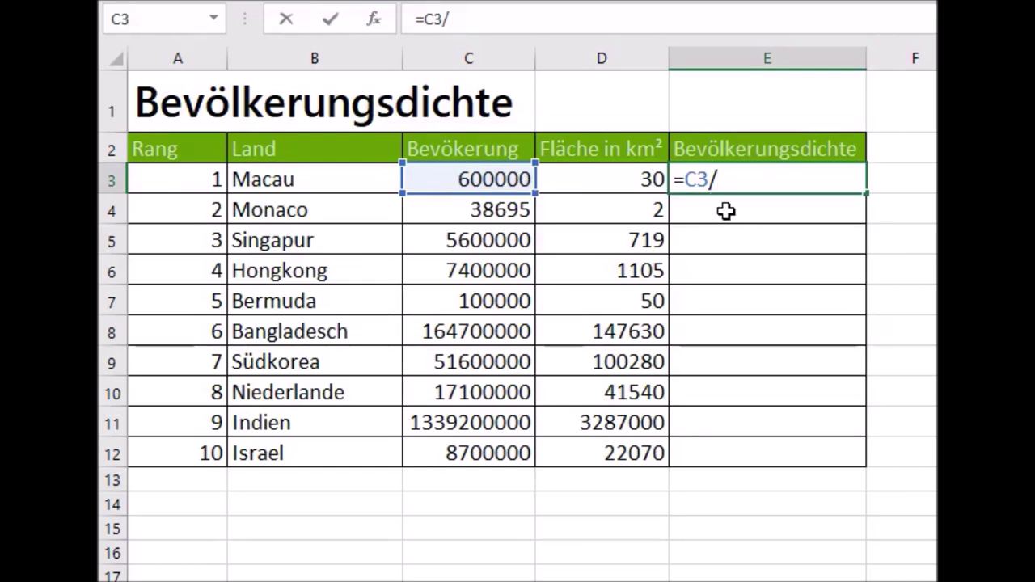
pyautogui.click(647, 185)
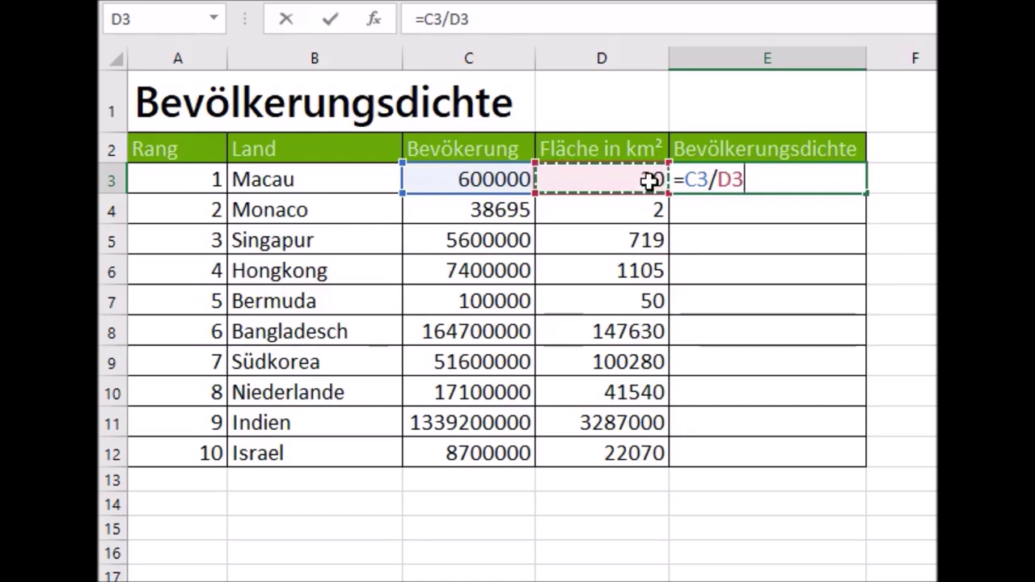
pyautogui.press('Return')
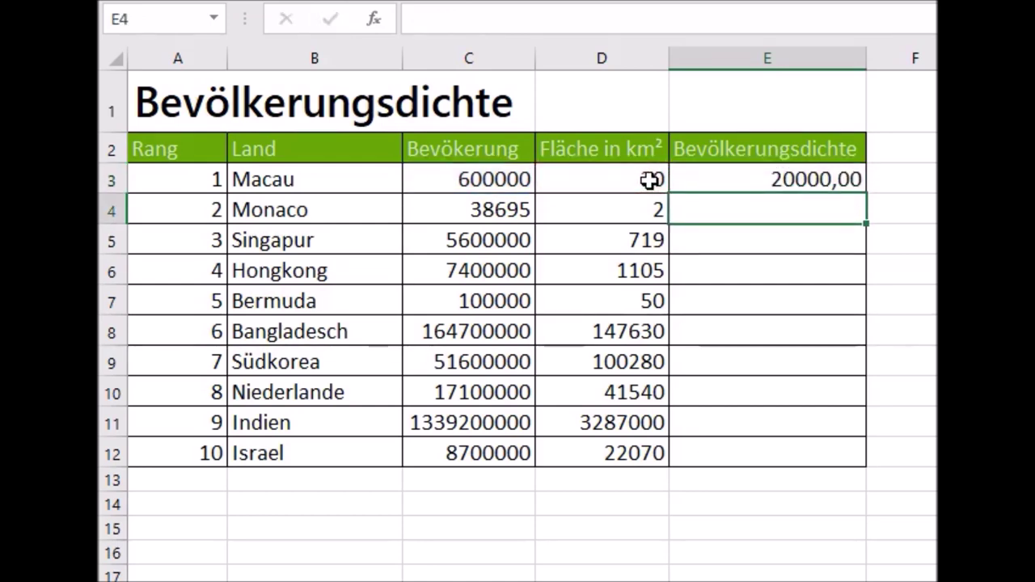
pyautogui.click(813, 186)
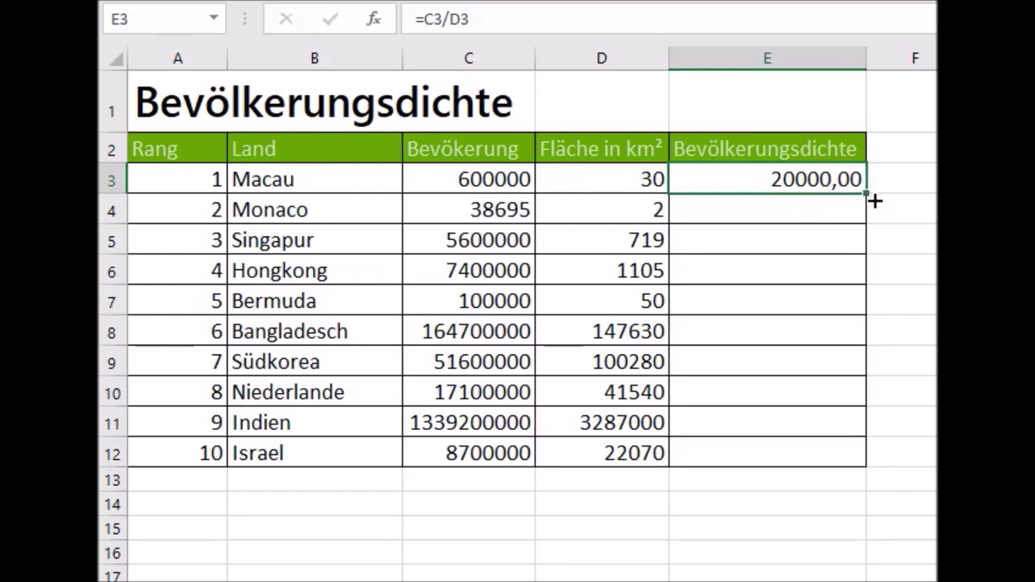
# Step: Copy the E3 density formula down to E12, from Monaco's 19347,50 to Israel's 394,20
pyautogui.moveTo(875, 202); pyautogui.dragTo(877, 471)
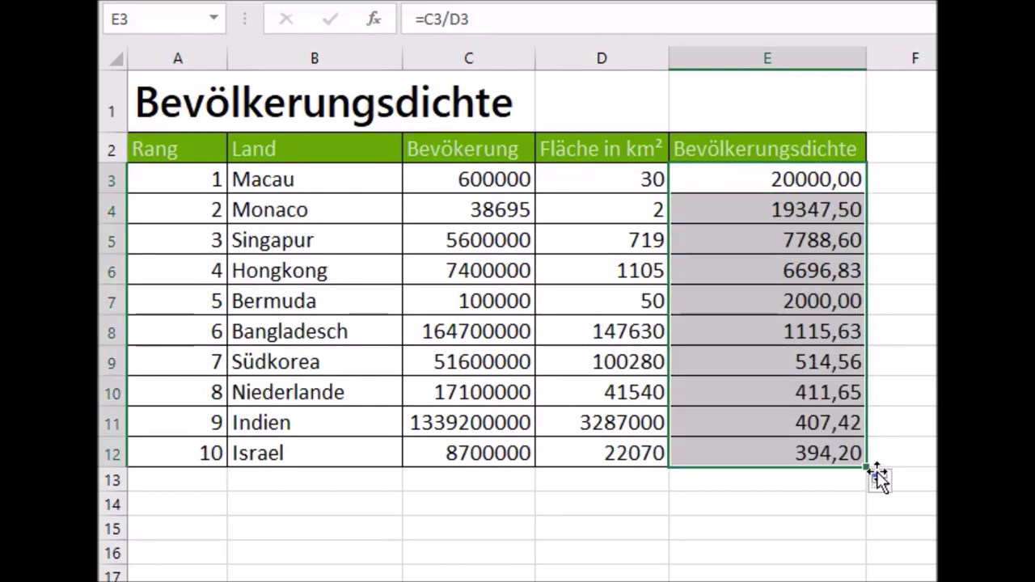
pyautogui.click(907, 426)
pyautogui.click(903, 537)
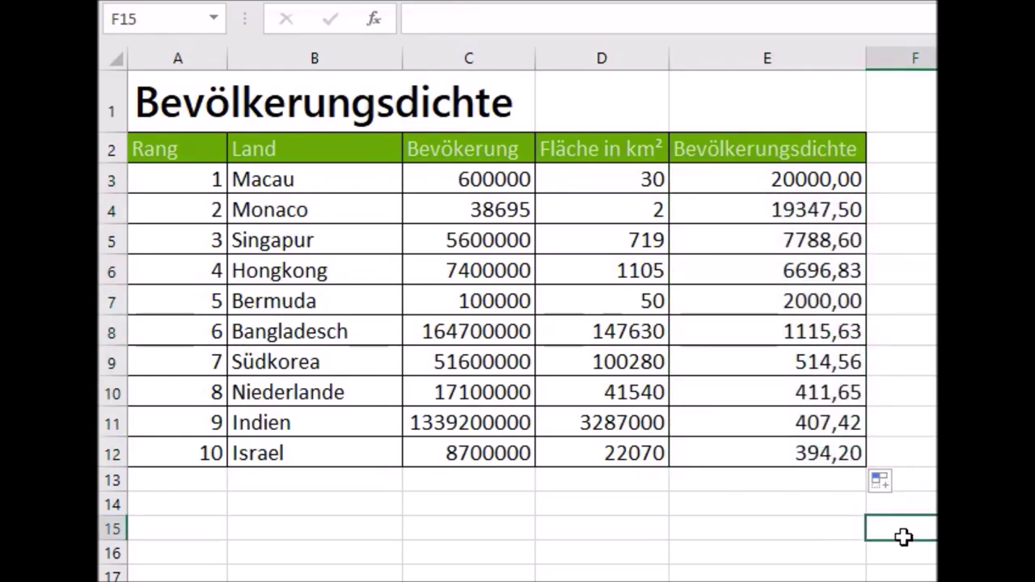